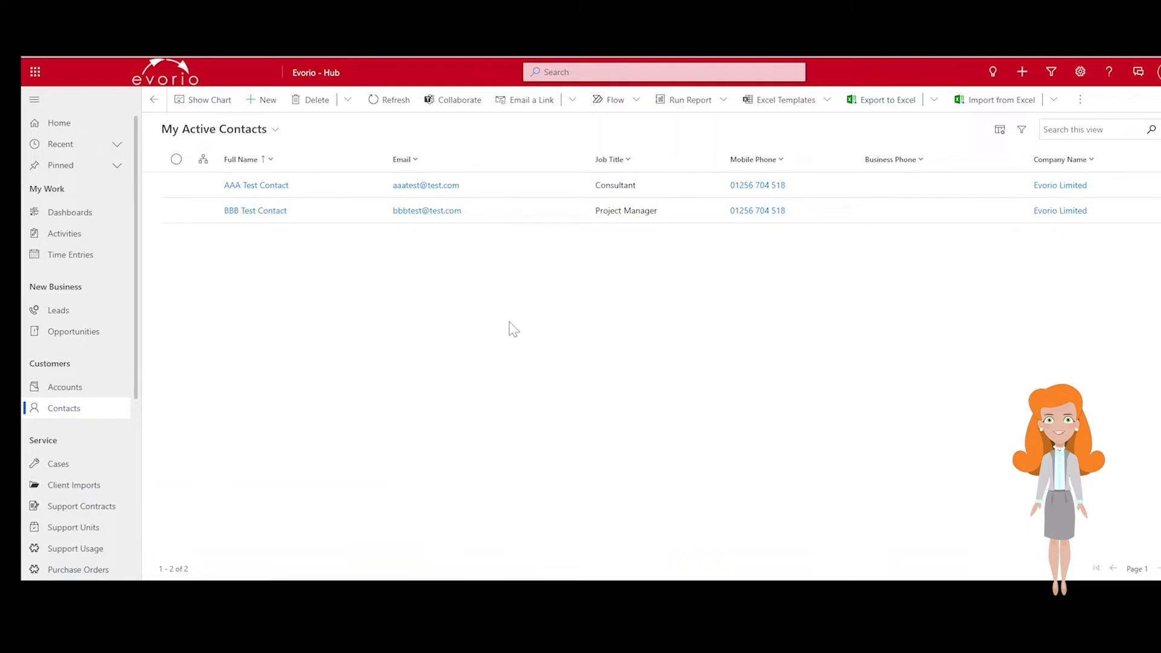
- Open Advanced Find and run the default My Active Contacts query to view its results
click(1051, 76)
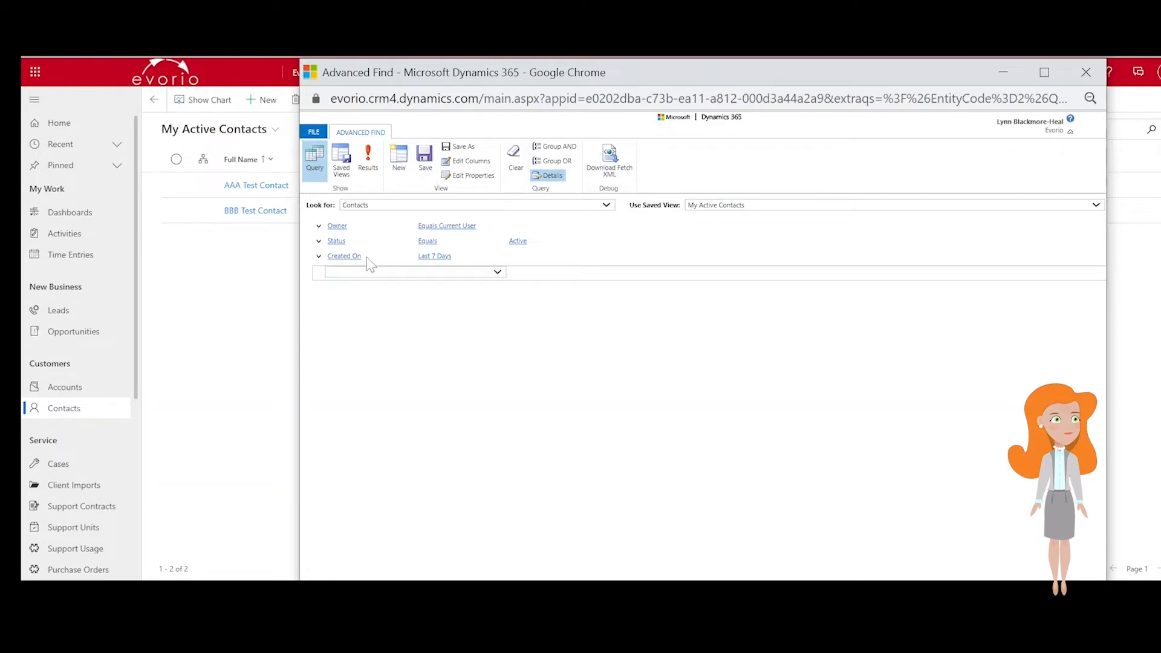
click(489, 243)
click(517, 240)
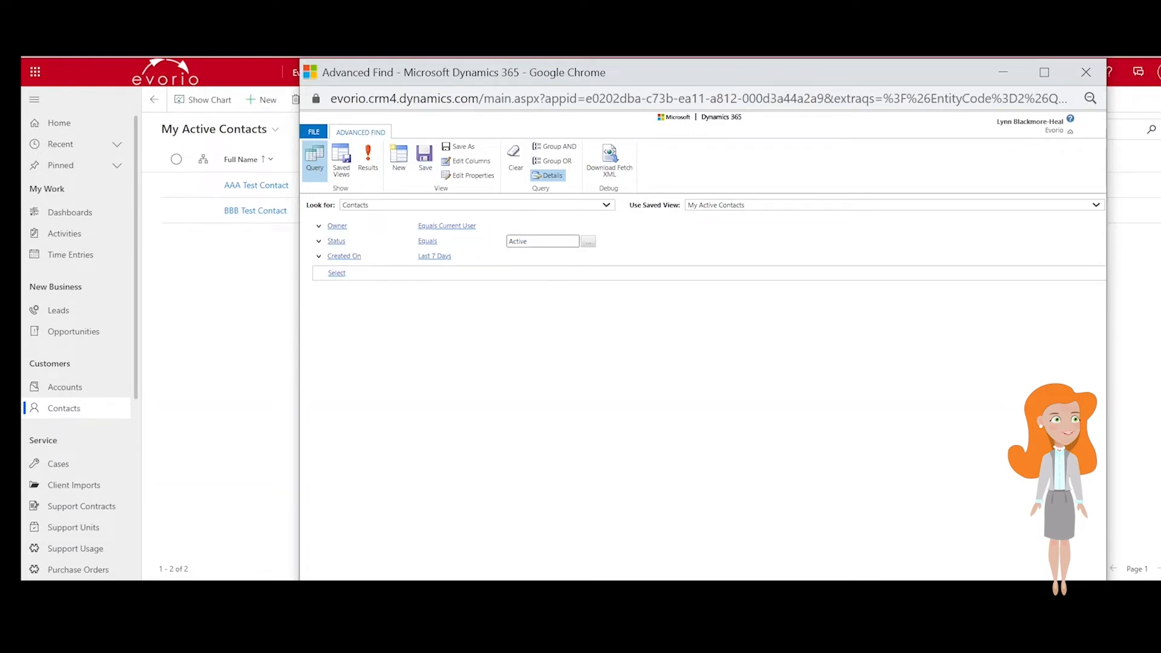
click(366, 226)
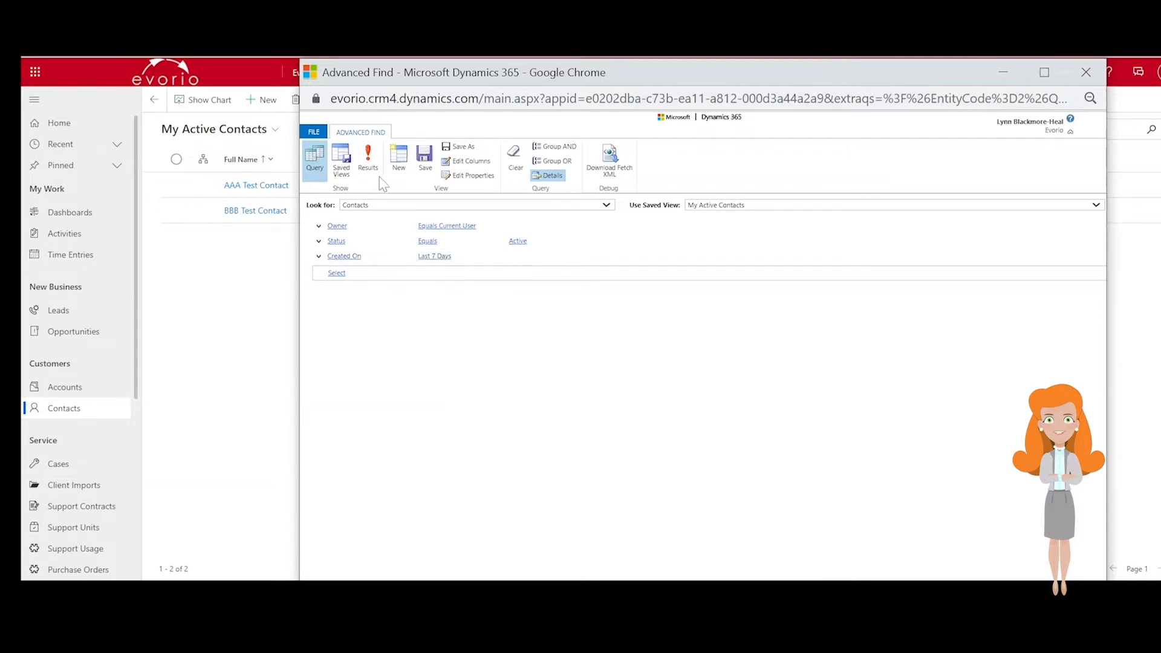
click(368, 158)
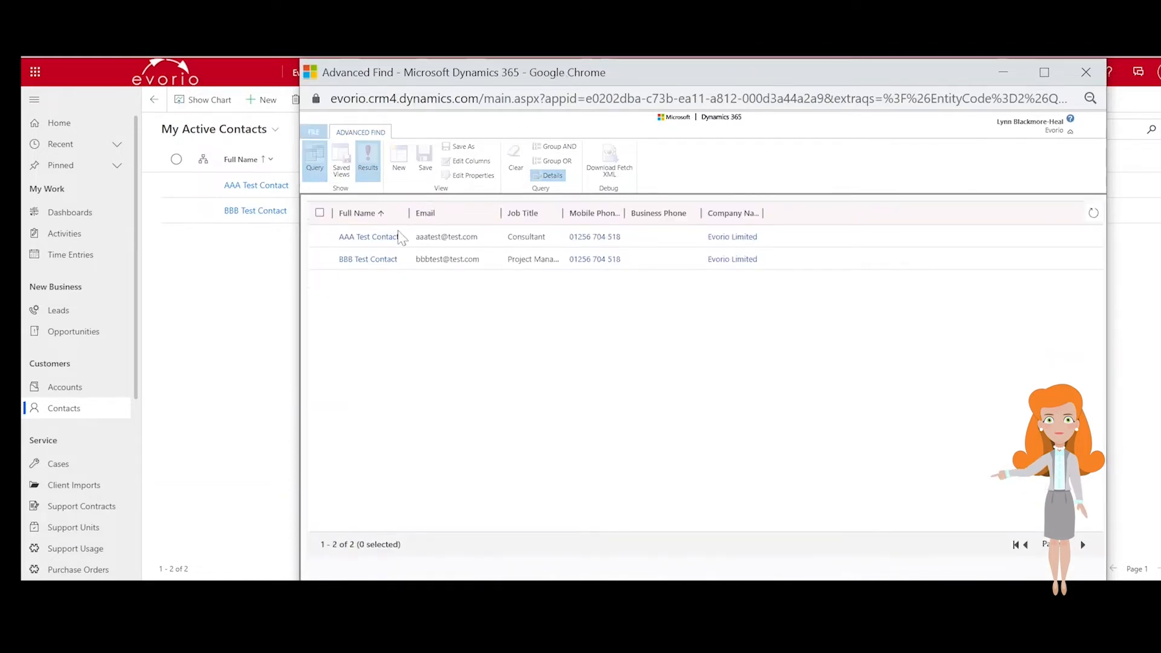
- Return to the query editor and start a new blank Contacts query
click(384, 236)
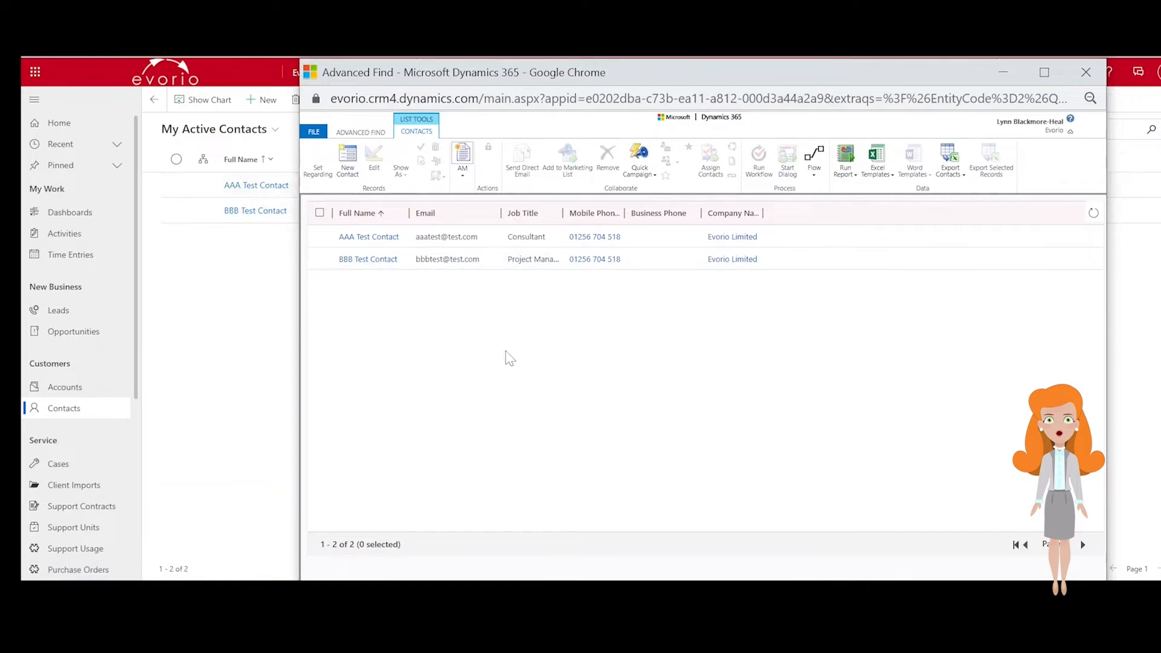
click(366, 133)
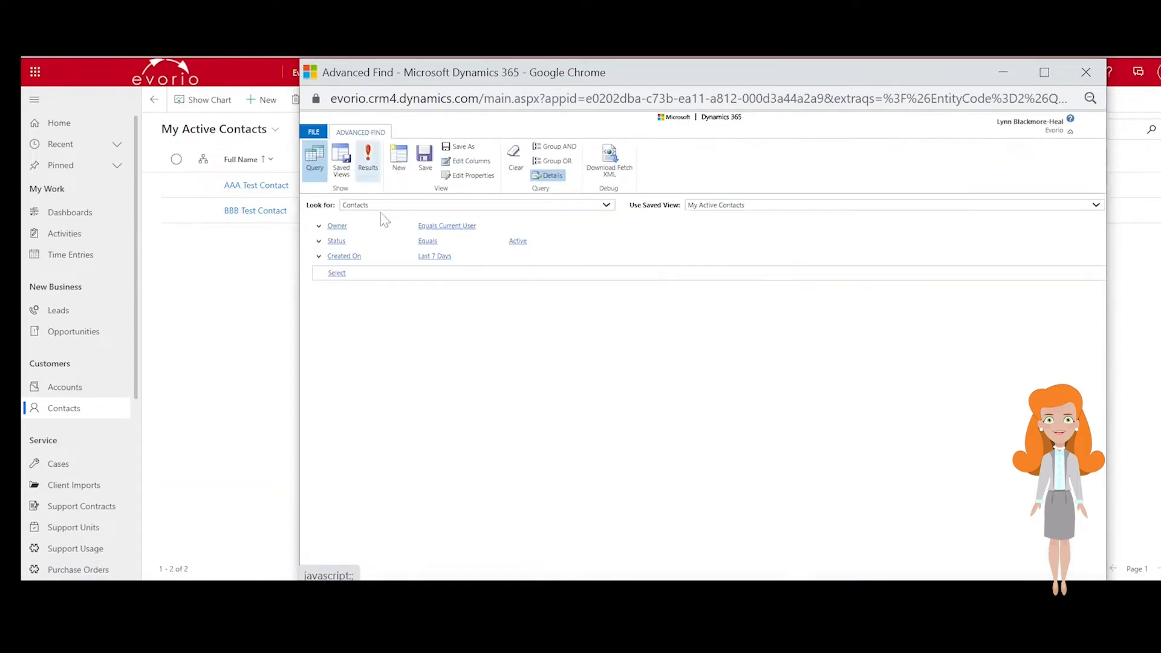
click(400, 169)
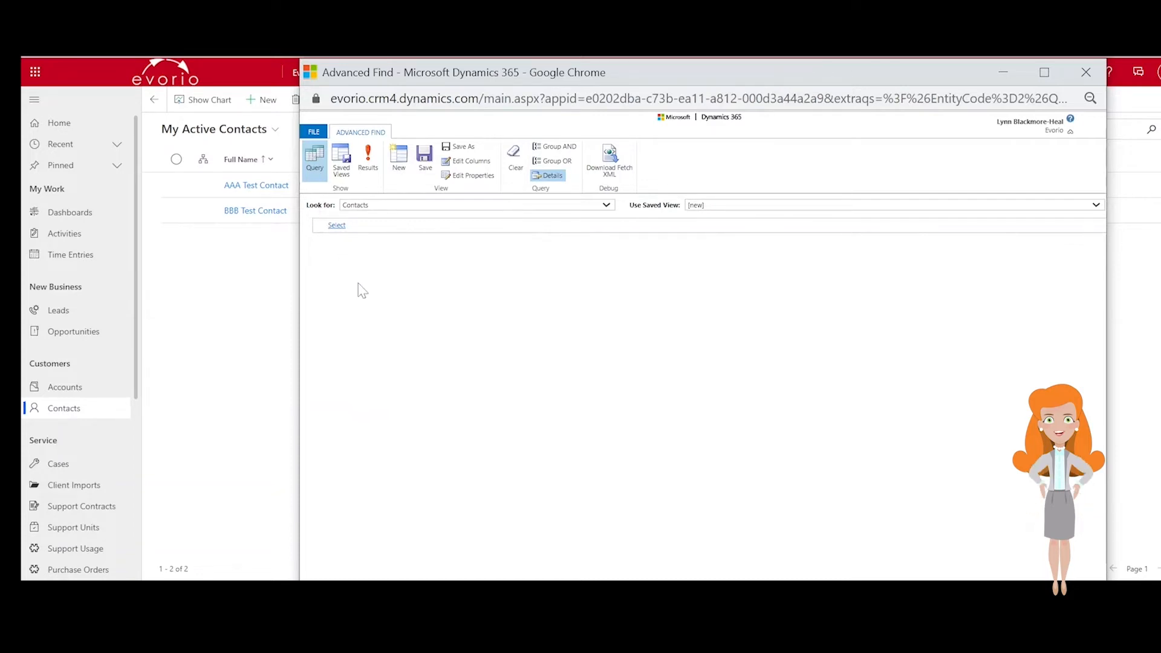
click(507, 209)
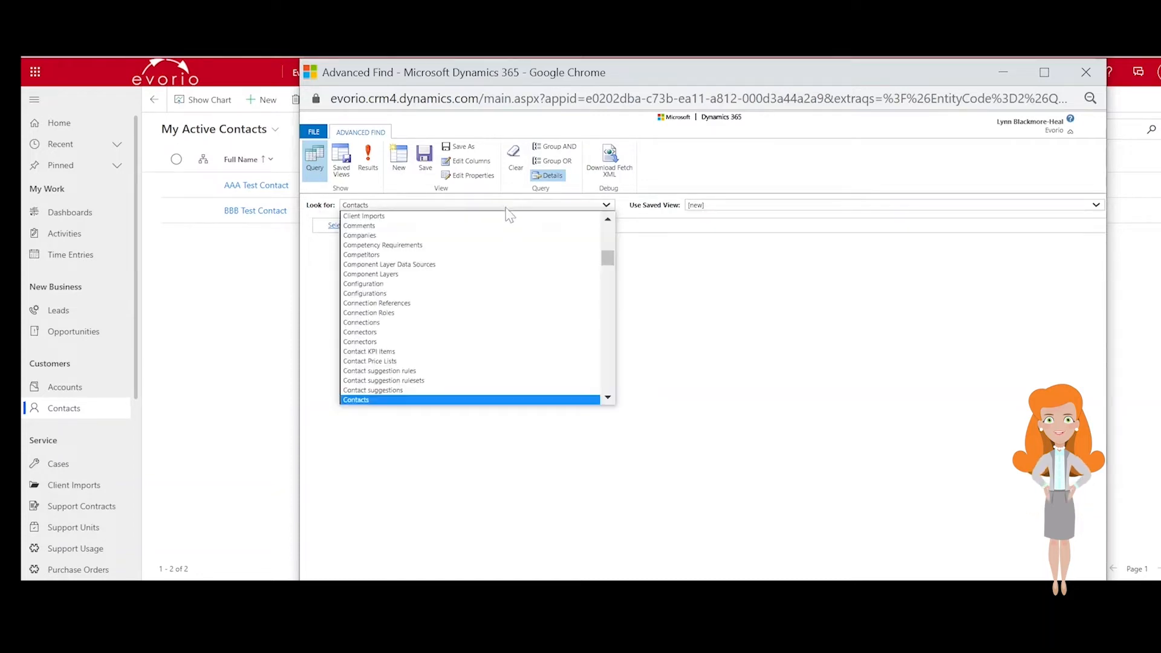
scroll(511, 314, up, 10)
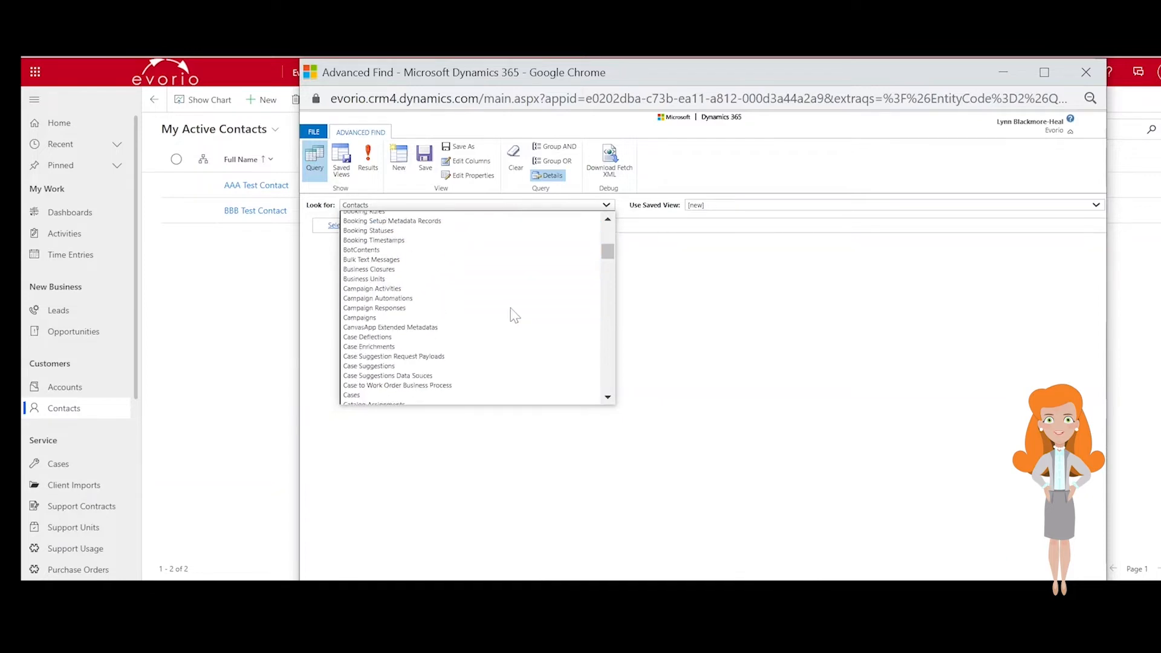
scroll(514, 314, up, 6)
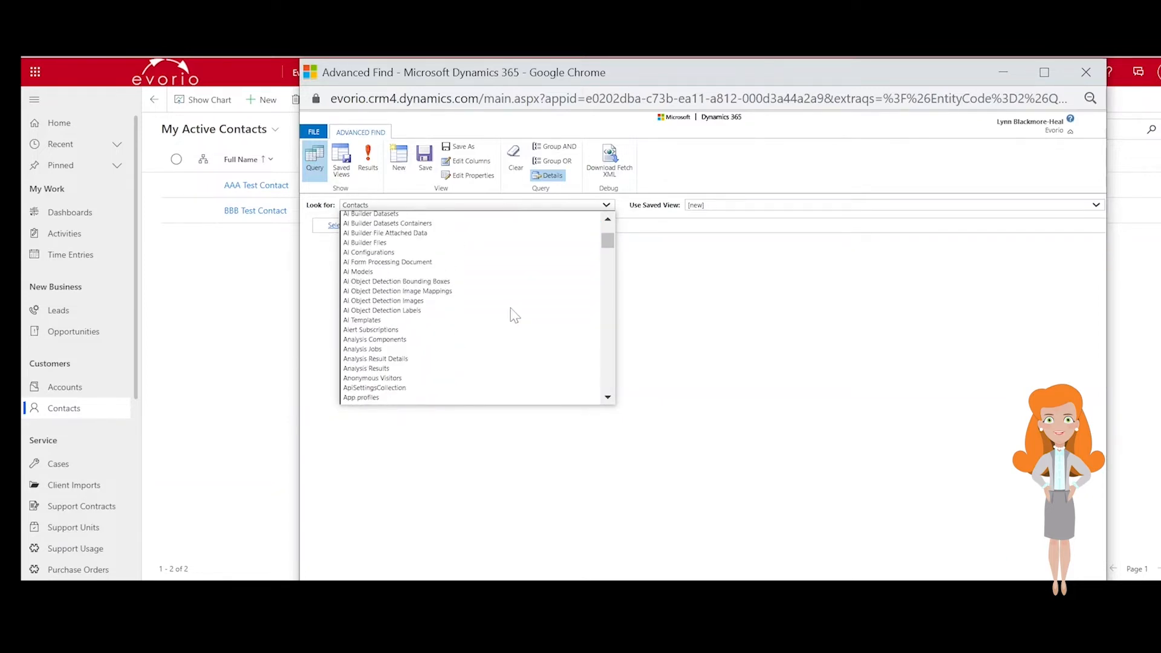
click(790, 367)
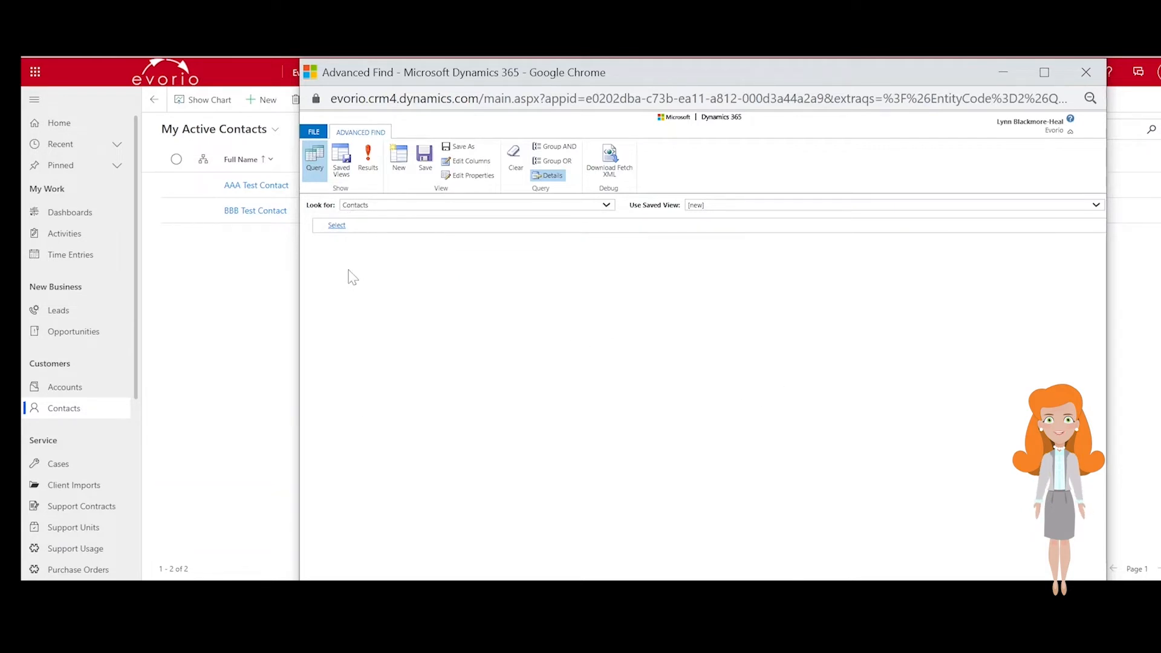
- Add a criterion where Status Equals Active
click(336, 226)
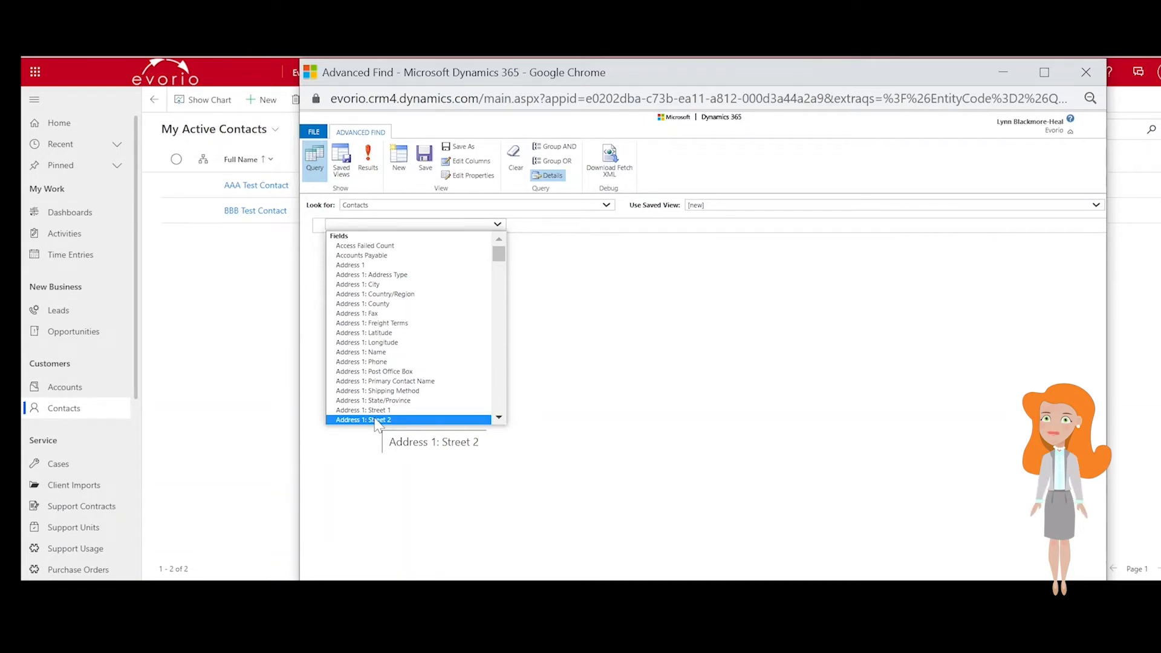
scroll(375, 423, down, 20)
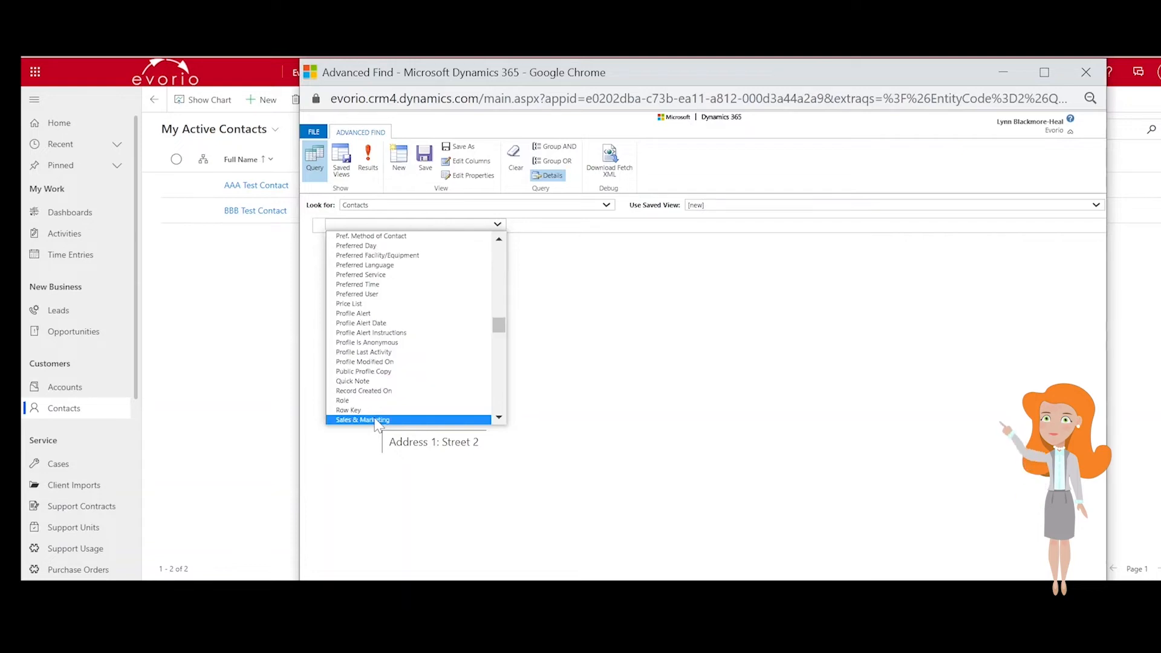
click(375, 419)
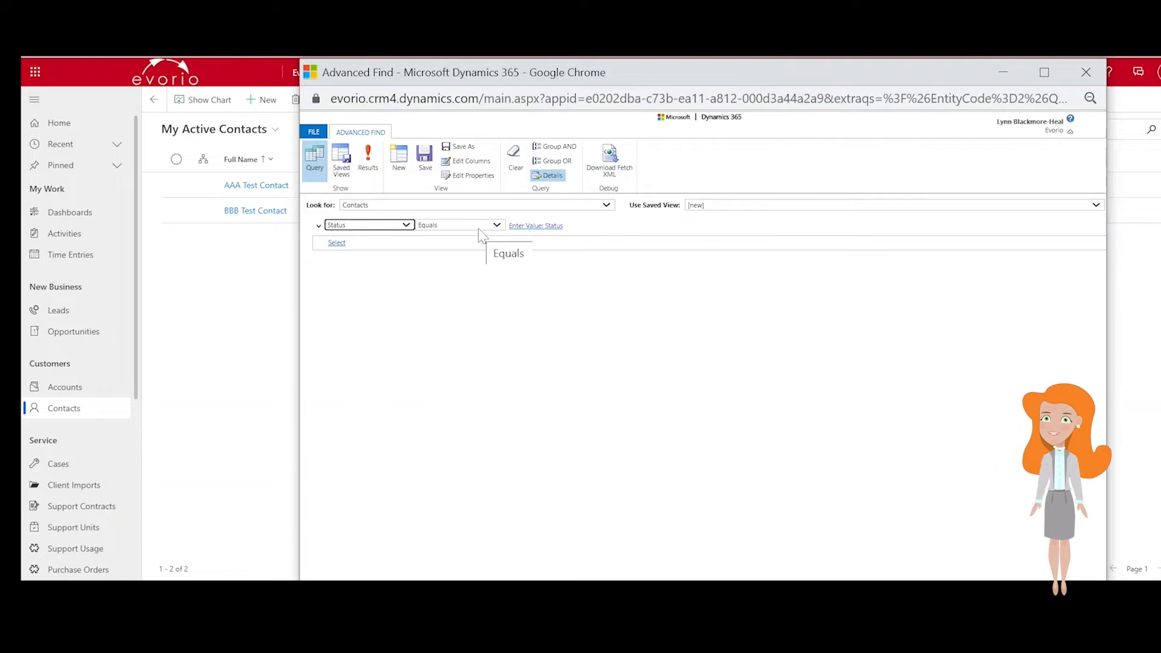
click(481, 235)
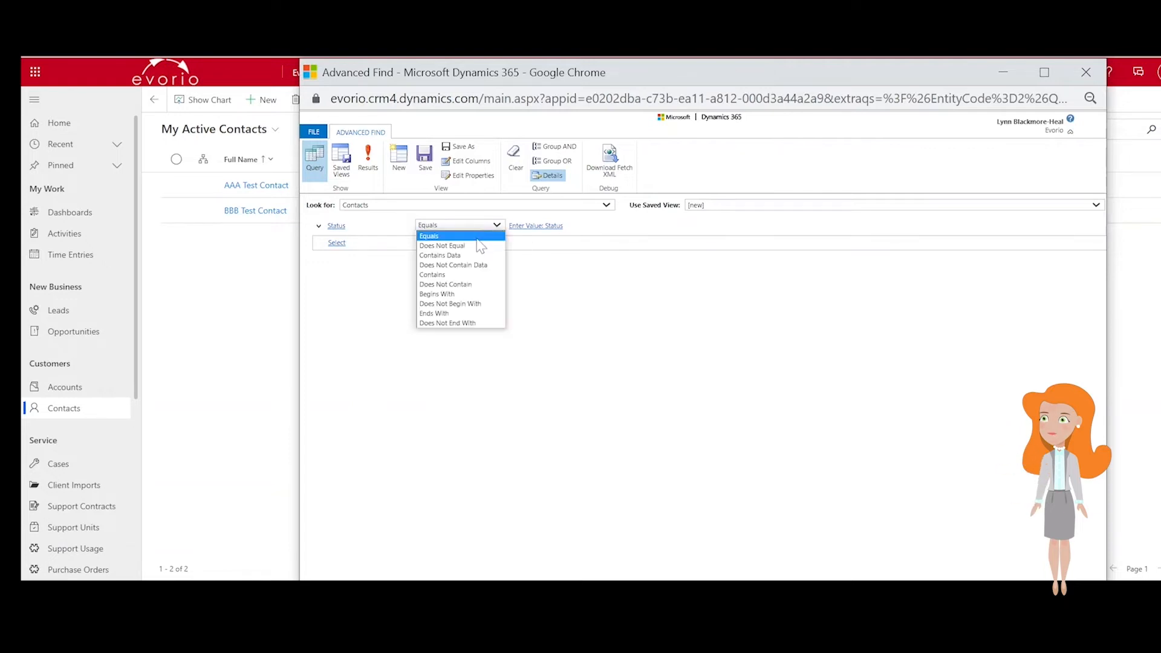
click(620, 321)
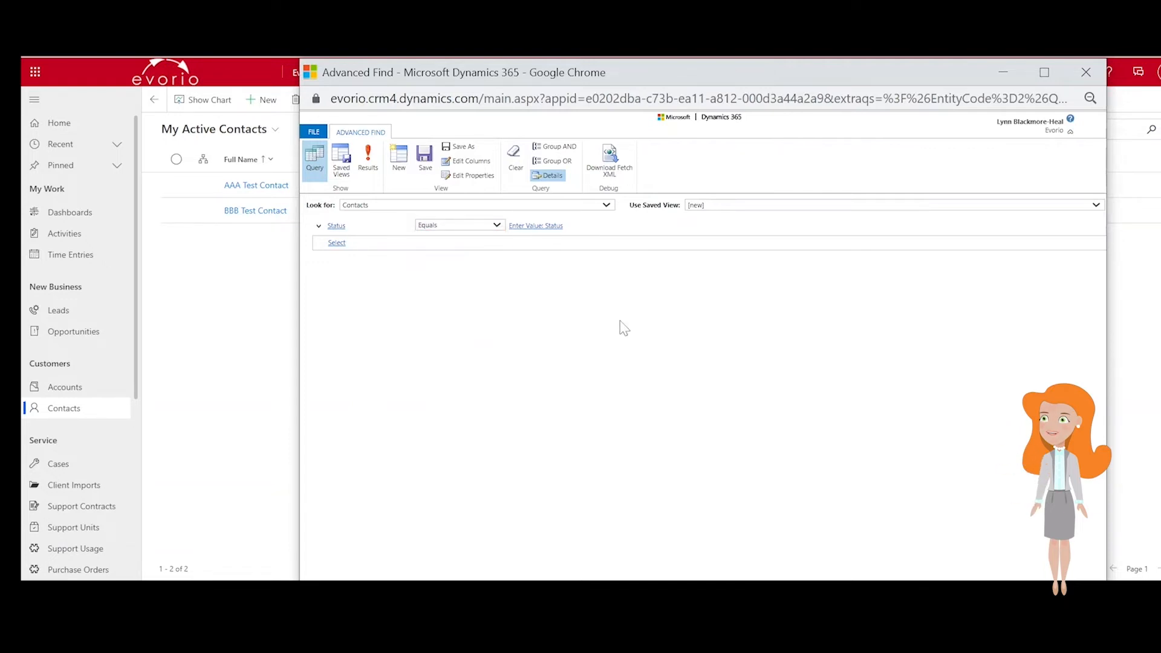
click(544, 229)
click(587, 227)
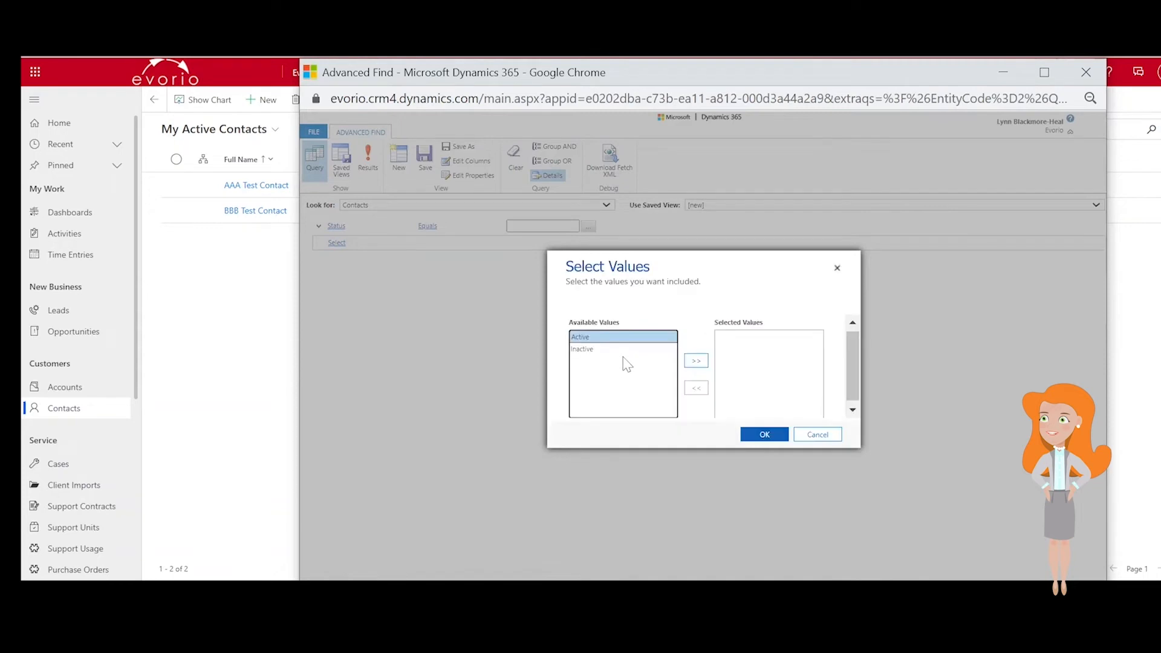
double_click(622, 336)
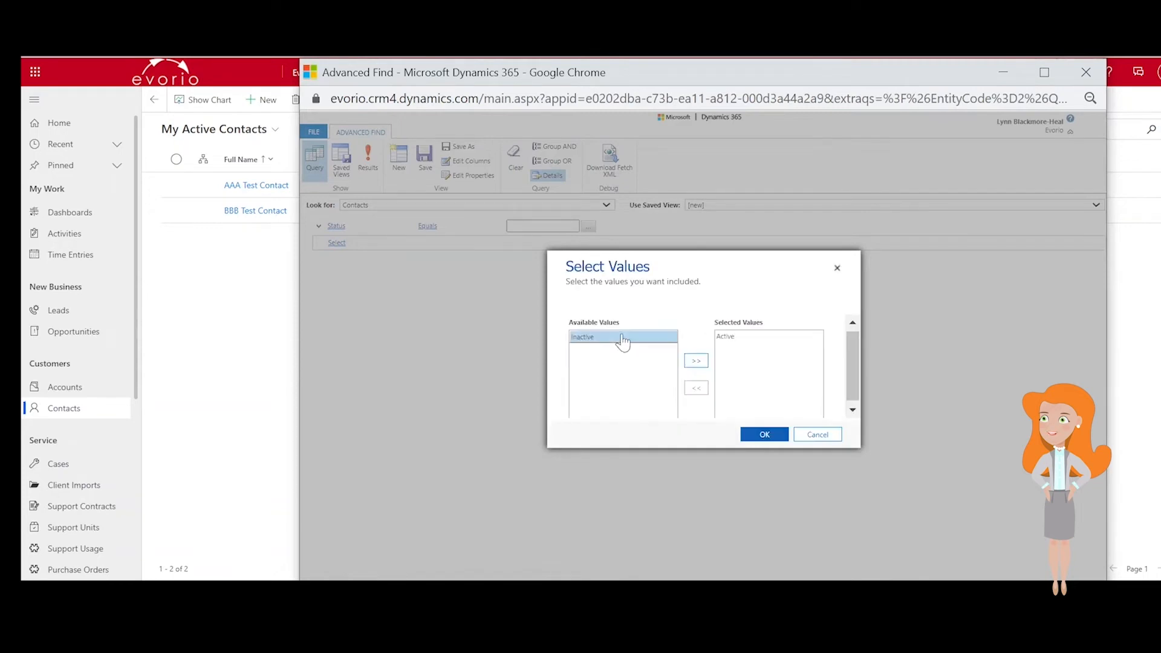
click(755, 434)
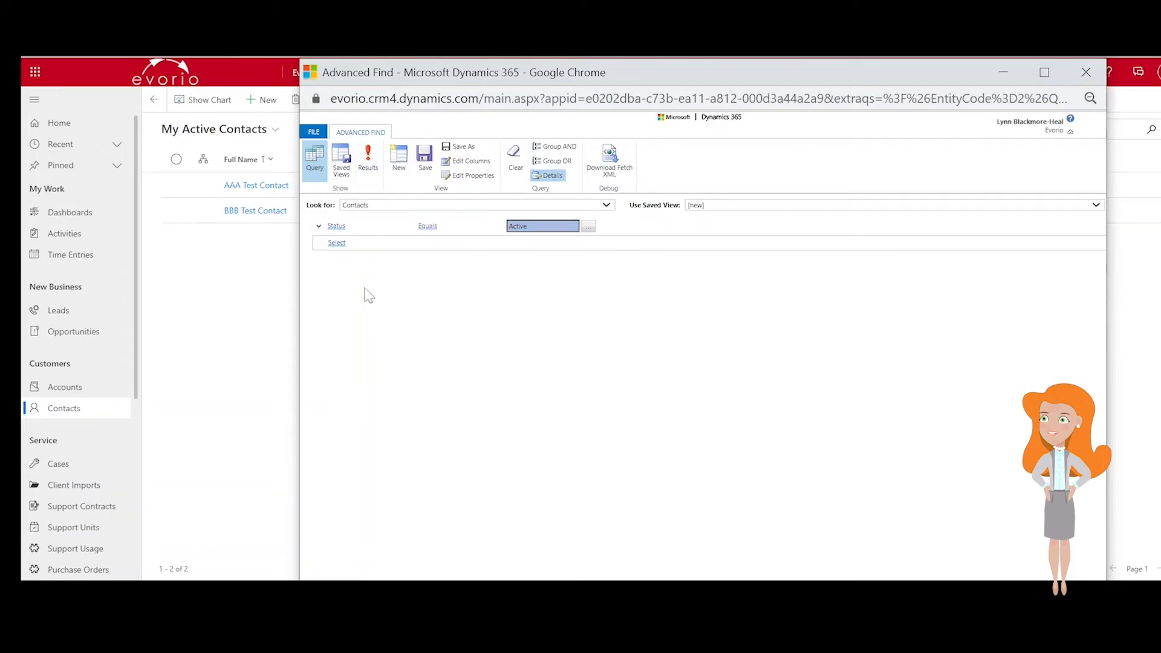
- Add the related Opportunities (Contact) entity to the query
click(358, 244)
drag(497, 270, 504, 360)
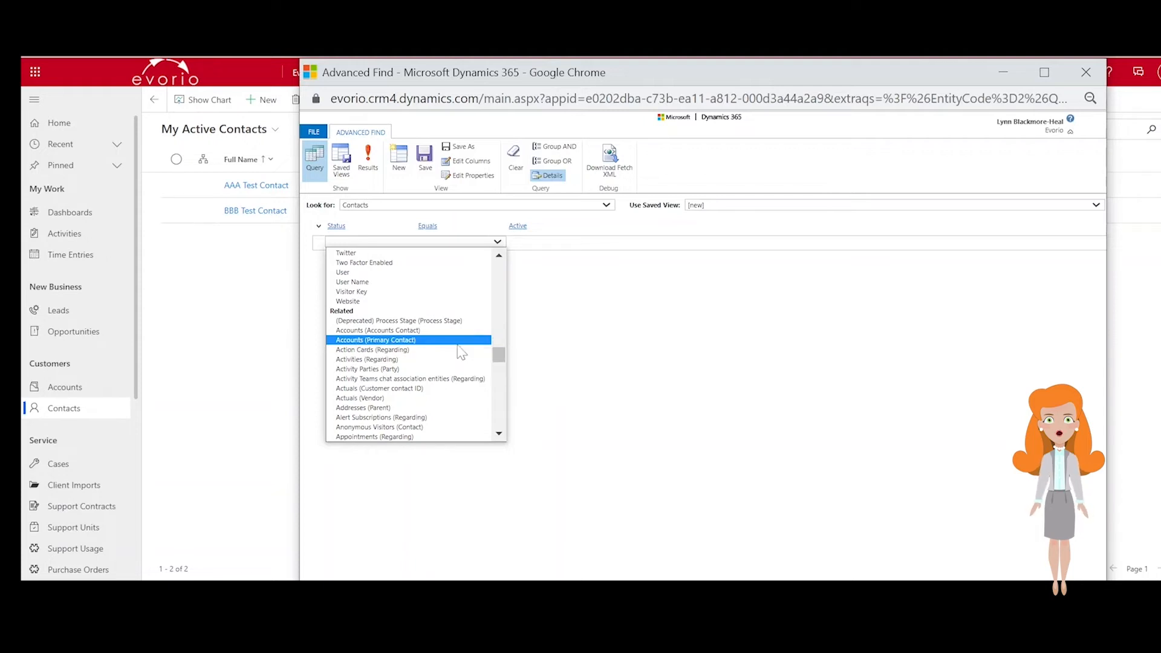
drag(499, 355, 500, 402)
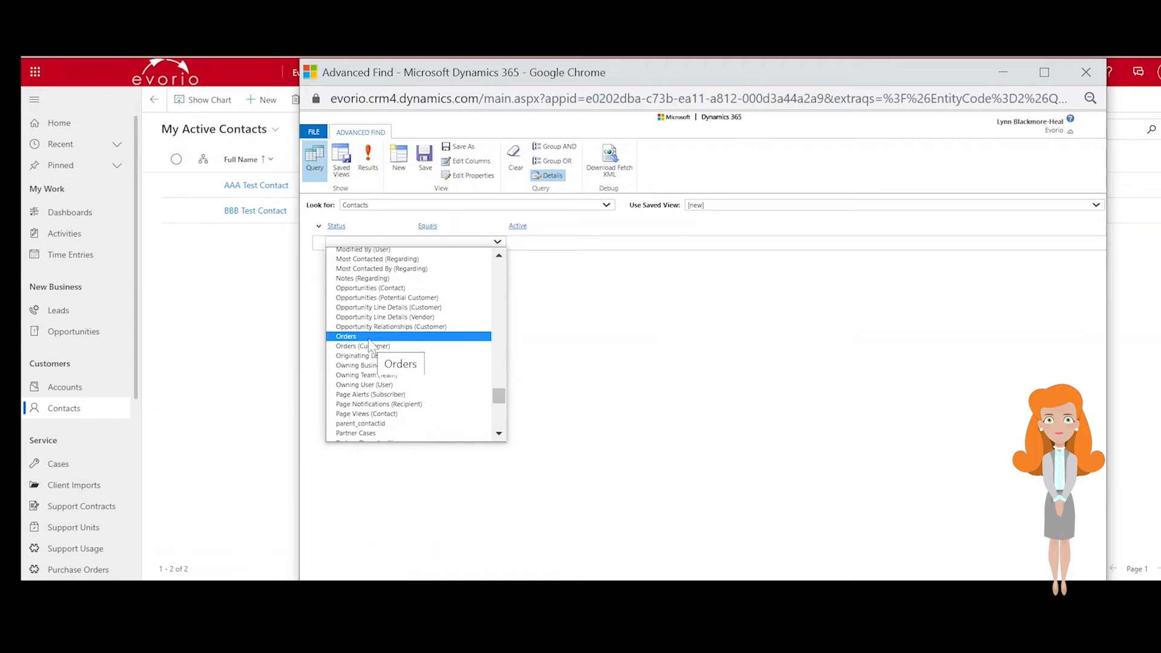
click(428, 289)
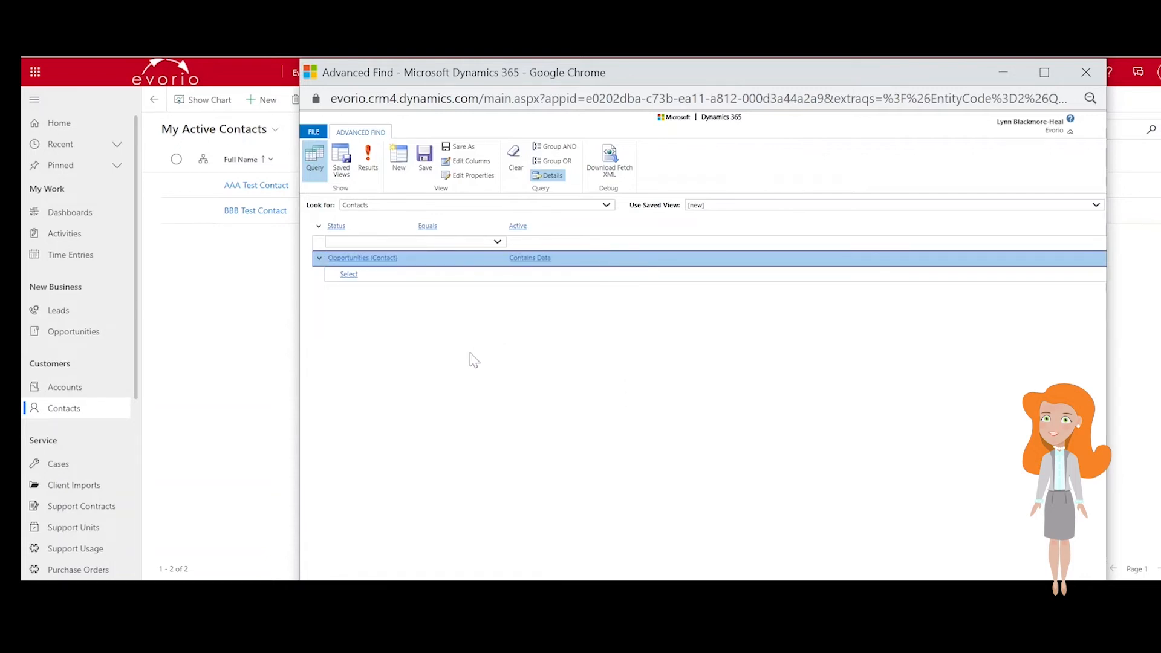
- Add an opportunity condition where Est. Revenue Is Greater Than 20,000
click(371, 277)
text(es)
key(Down)
key(Down)
key(Down)
key(Return)
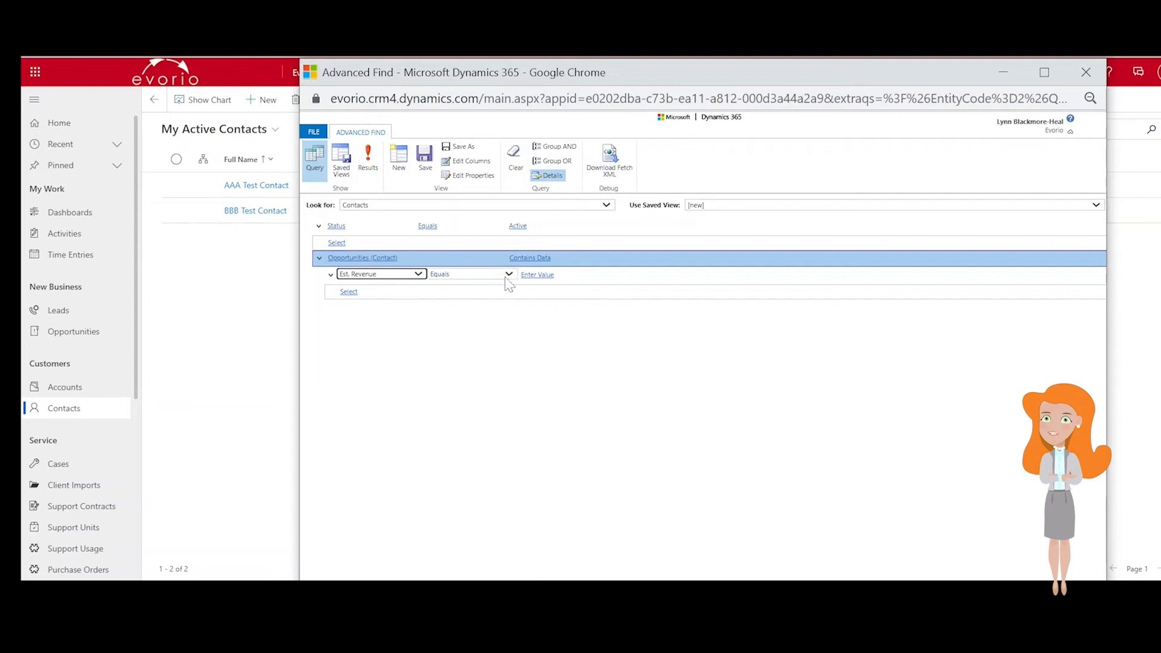
click(508, 275)
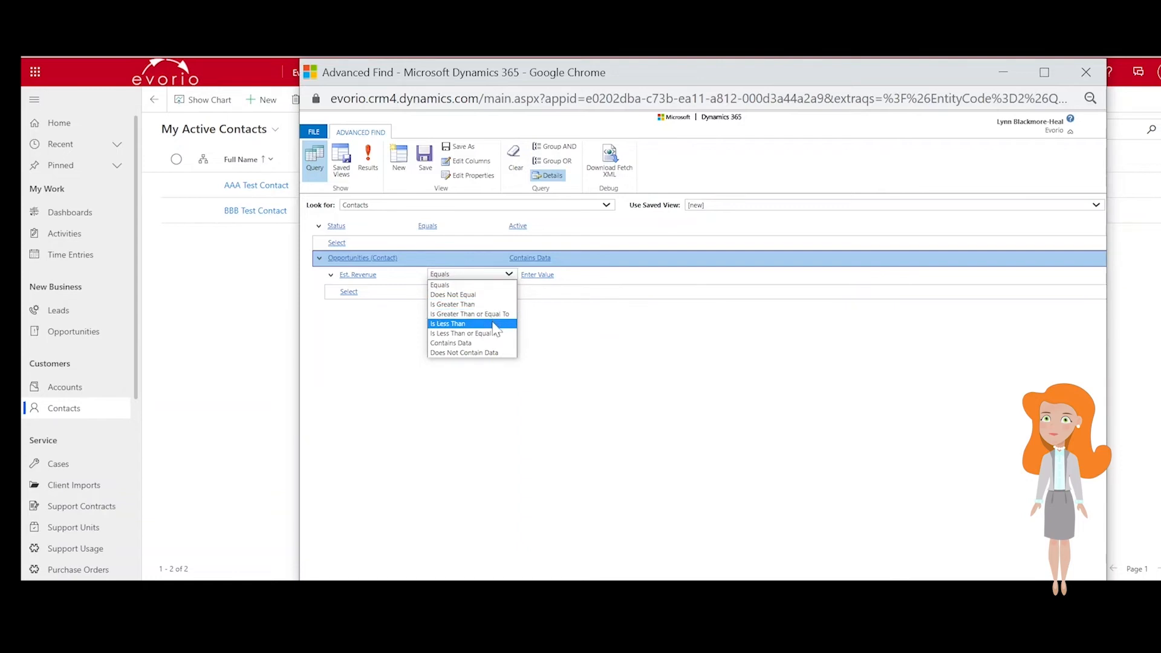
click(495, 304)
click(537, 275)
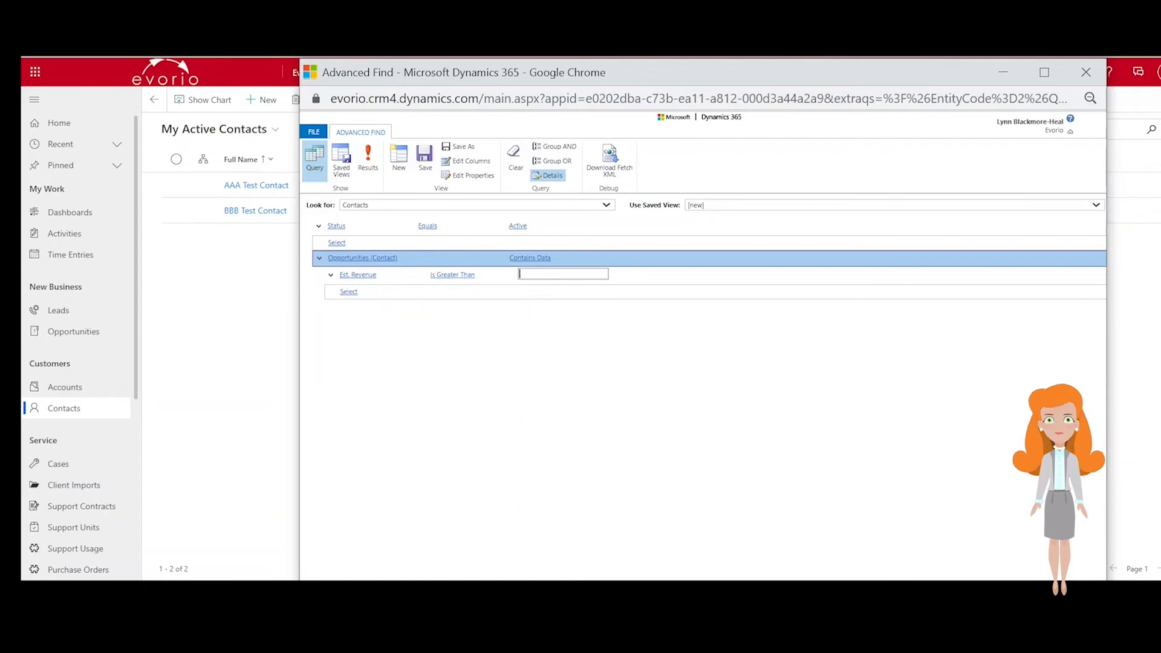
text(20,000)
- Add an opportunity condition where Est. Close Date is This Month
click(385, 290)
text(est)
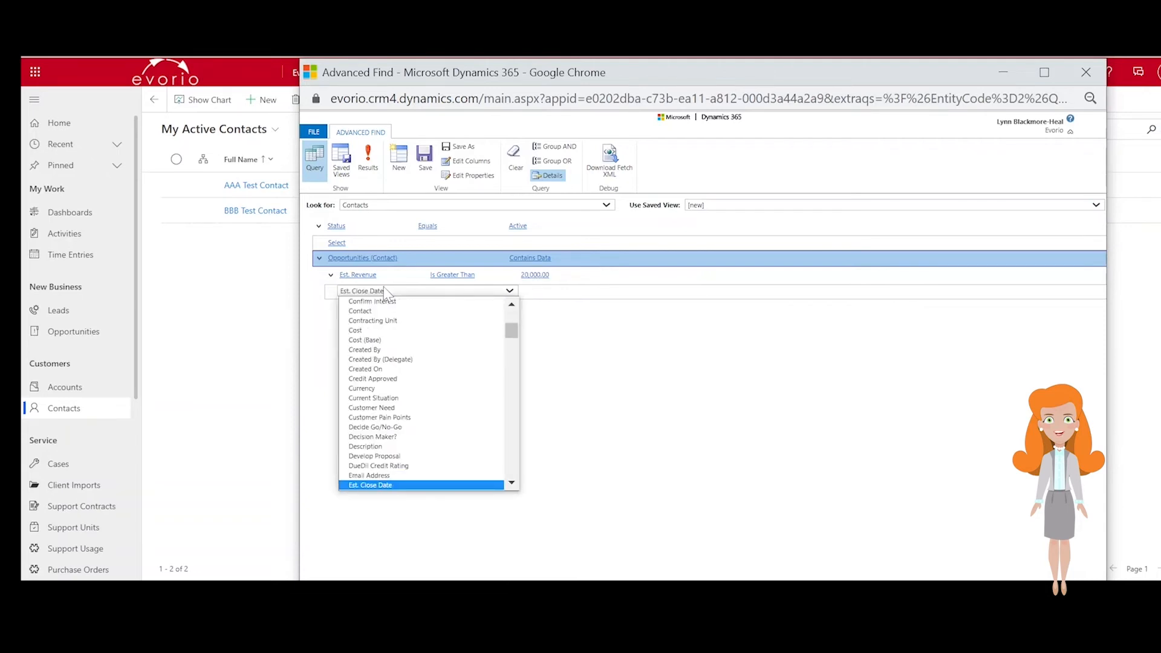
key(Return)
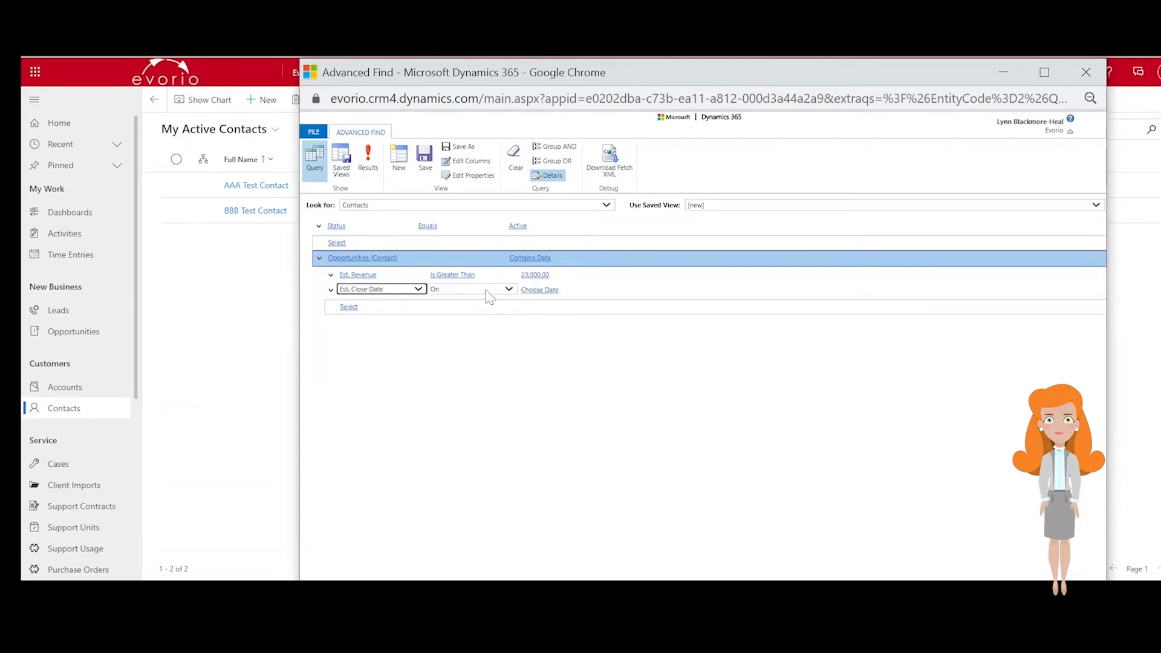
click(486, 290)
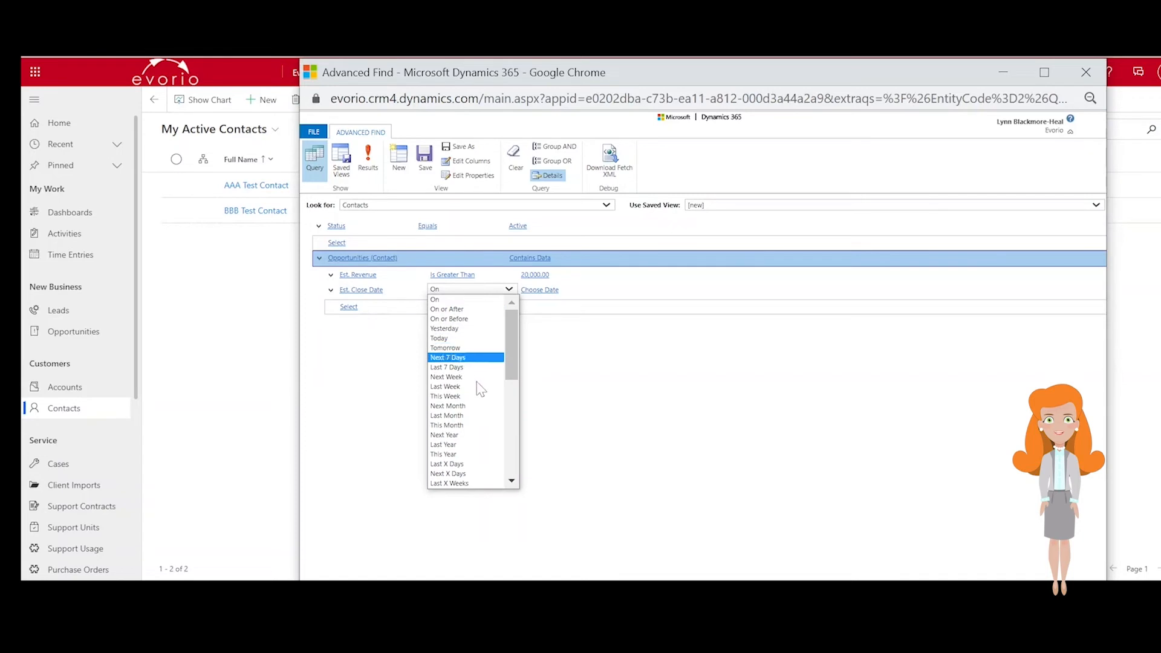
click(477, 425)
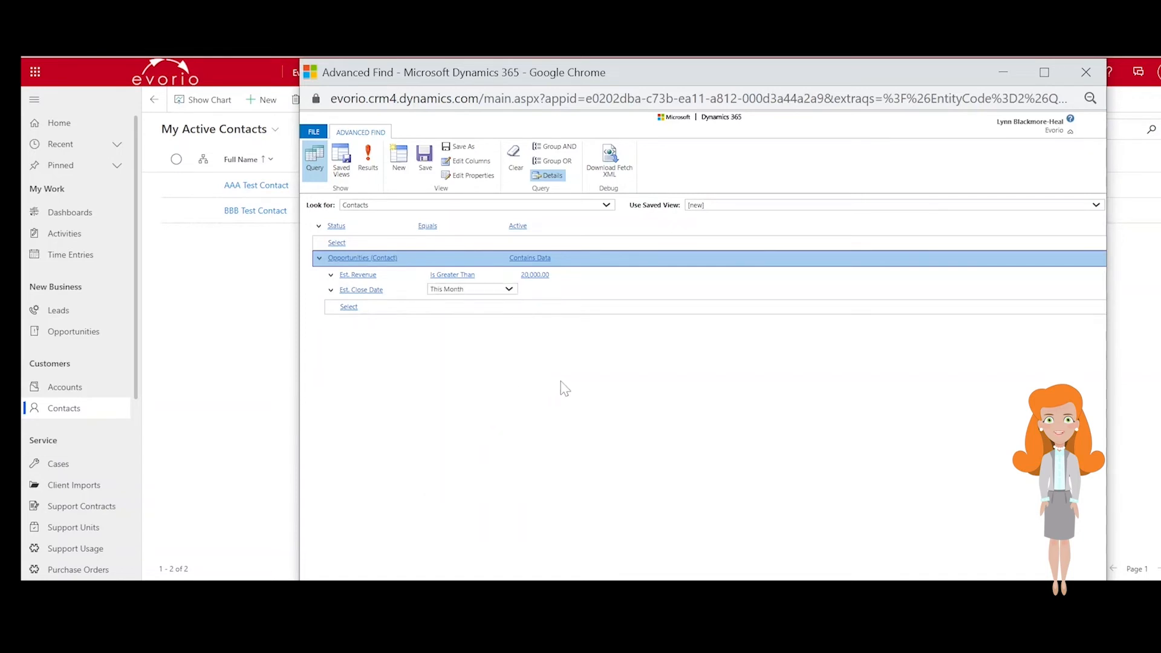
- Add a contact criterion where Owner Equals Current User, then run the query to see results
click(377, 244)
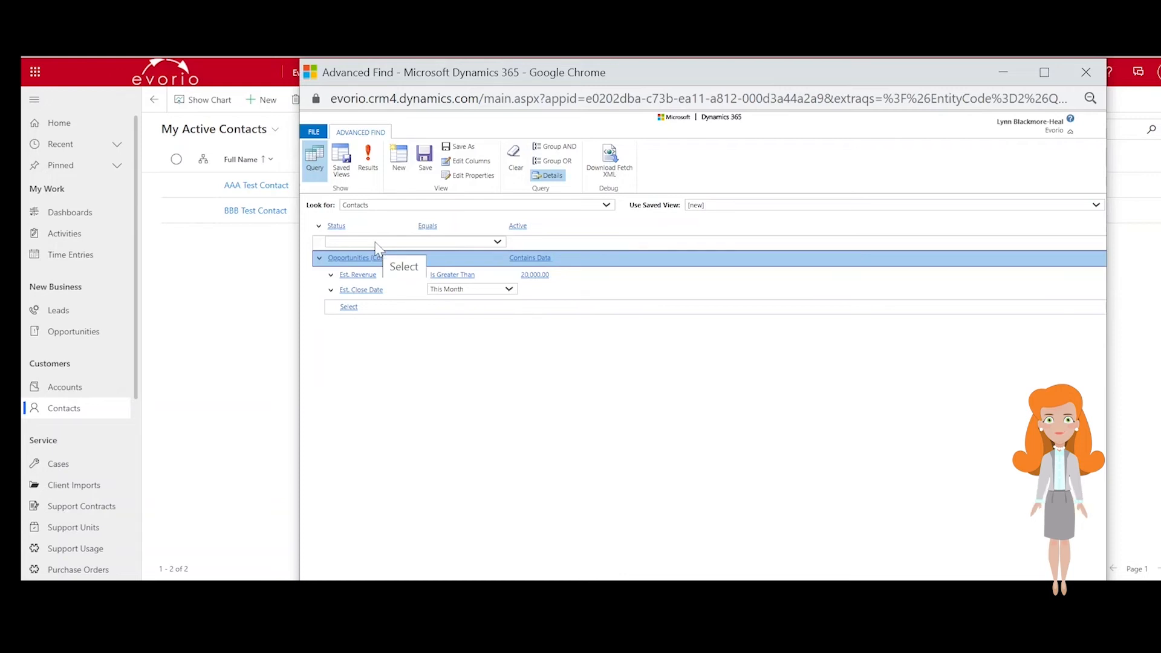
click(376, 244)
text(ow)
key(Return)
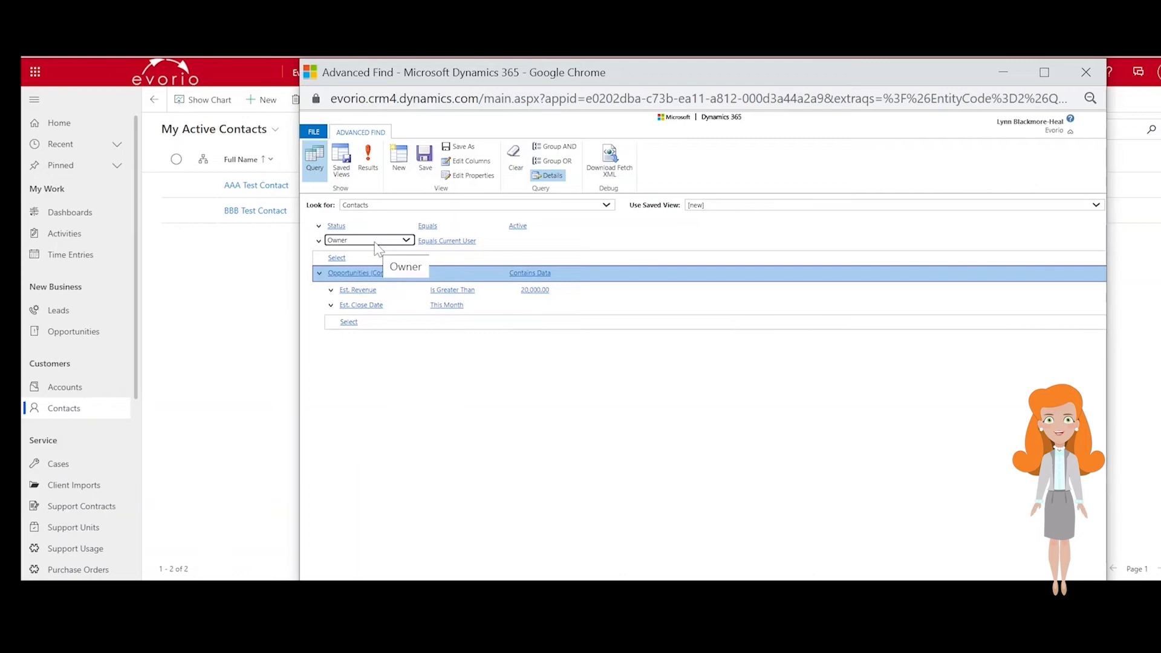
click(478, 241)
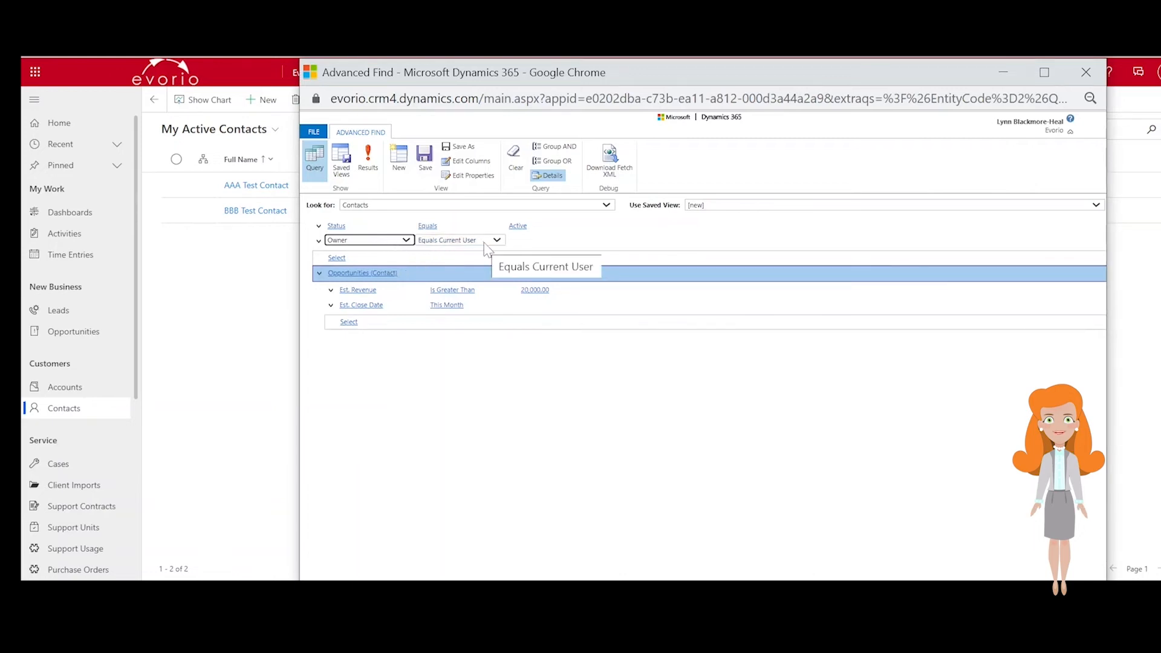
click(485, 243)
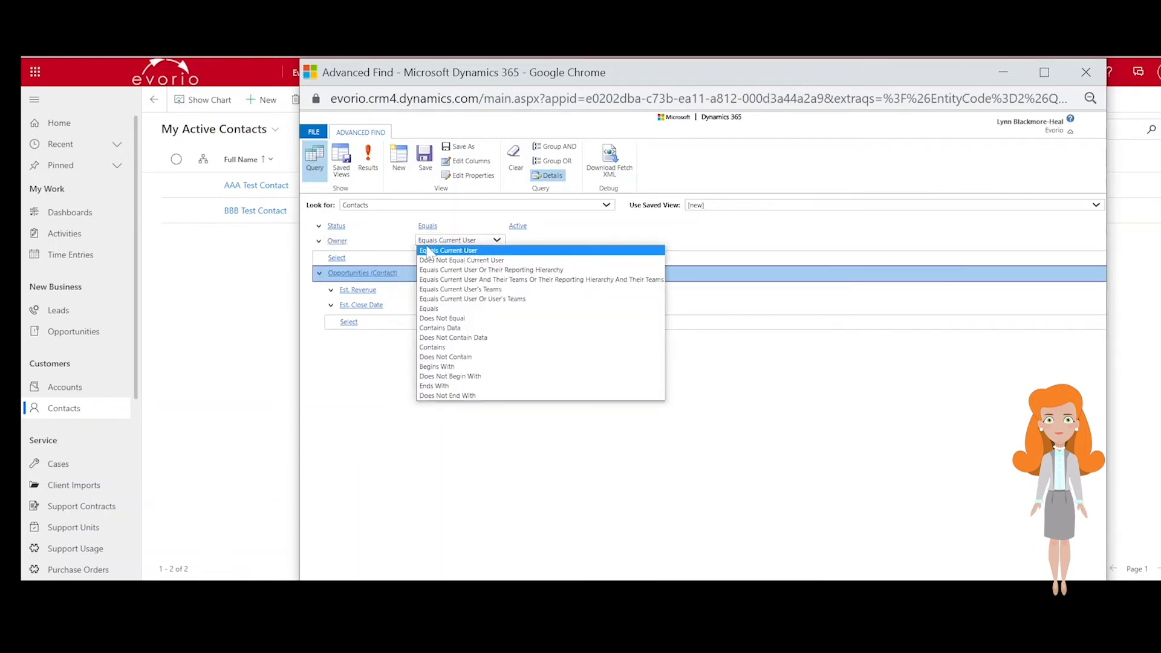
click(481, 250)
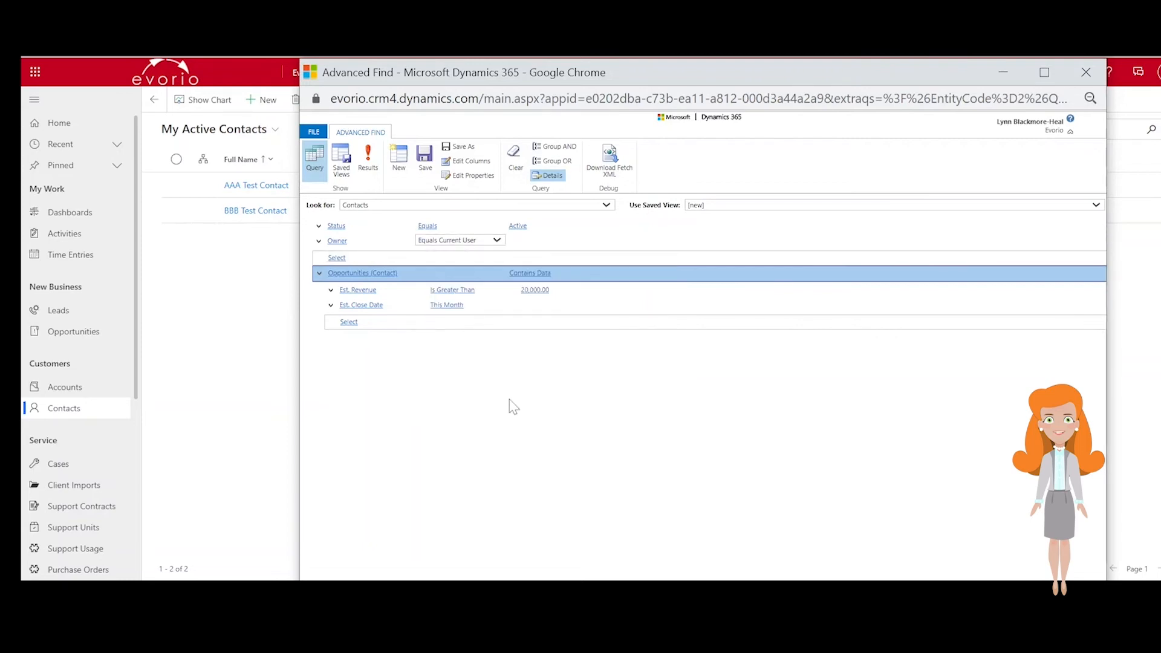
click(370, 177)
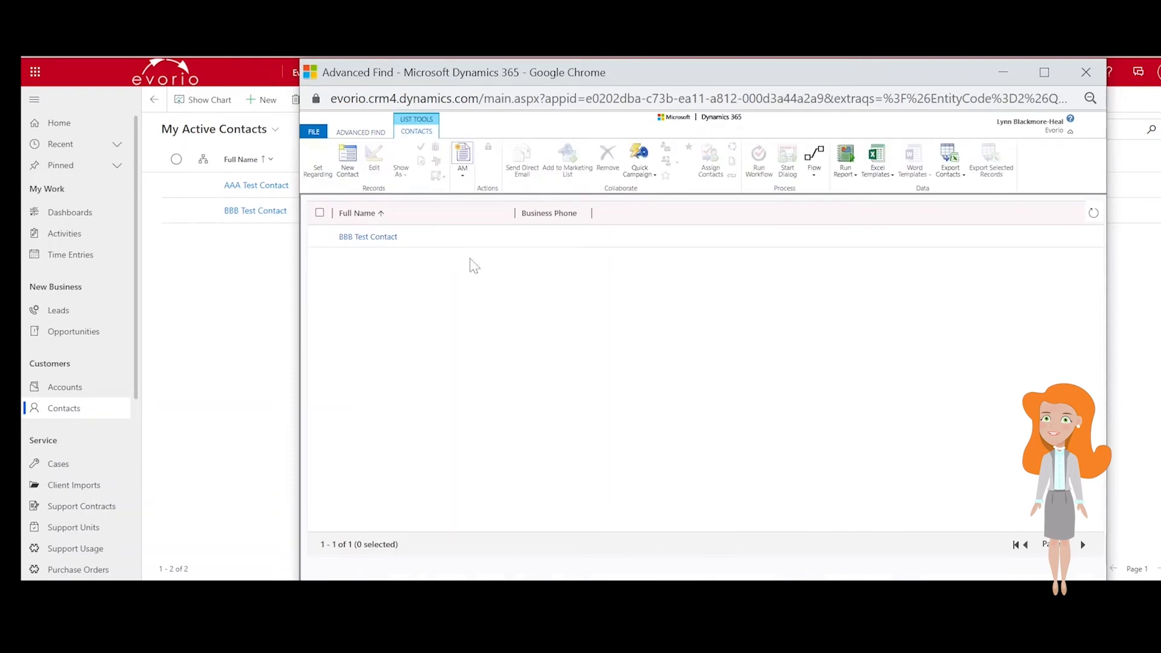
- Open the BBB Test Contact record from the query results, then close its window
click(399, 238)
drag(222, 65, 240, 78)
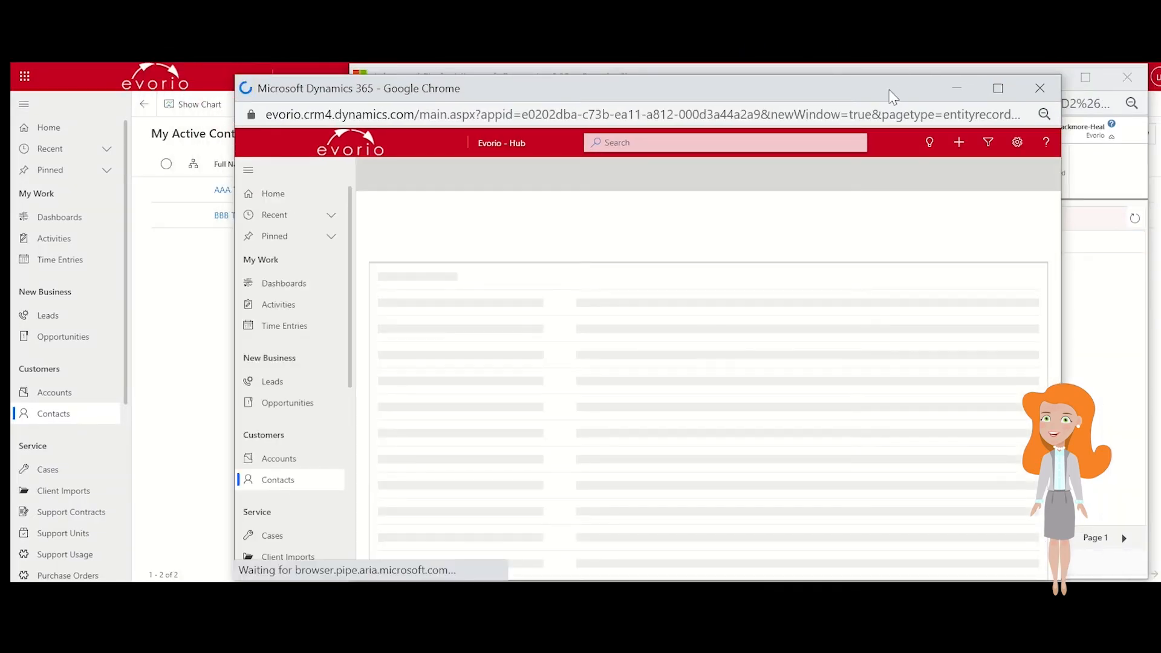
drag(892, 97, 887, 89)
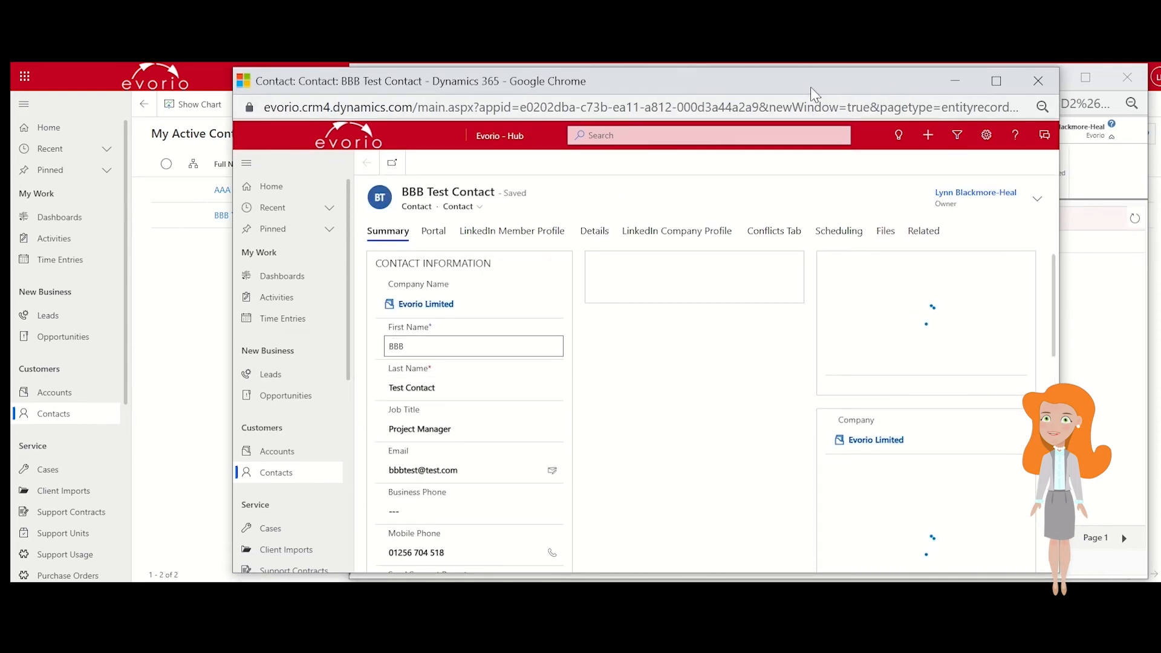
click(1039, 90)
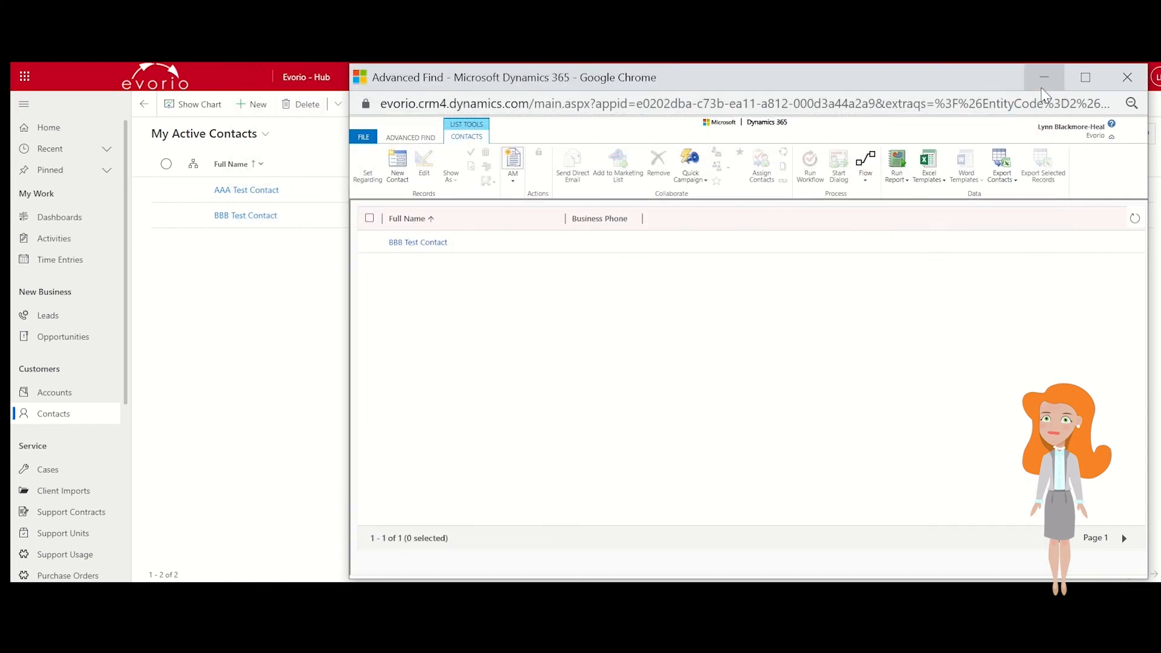
- Select the contact in the results and export the selected records
click(370, 241)
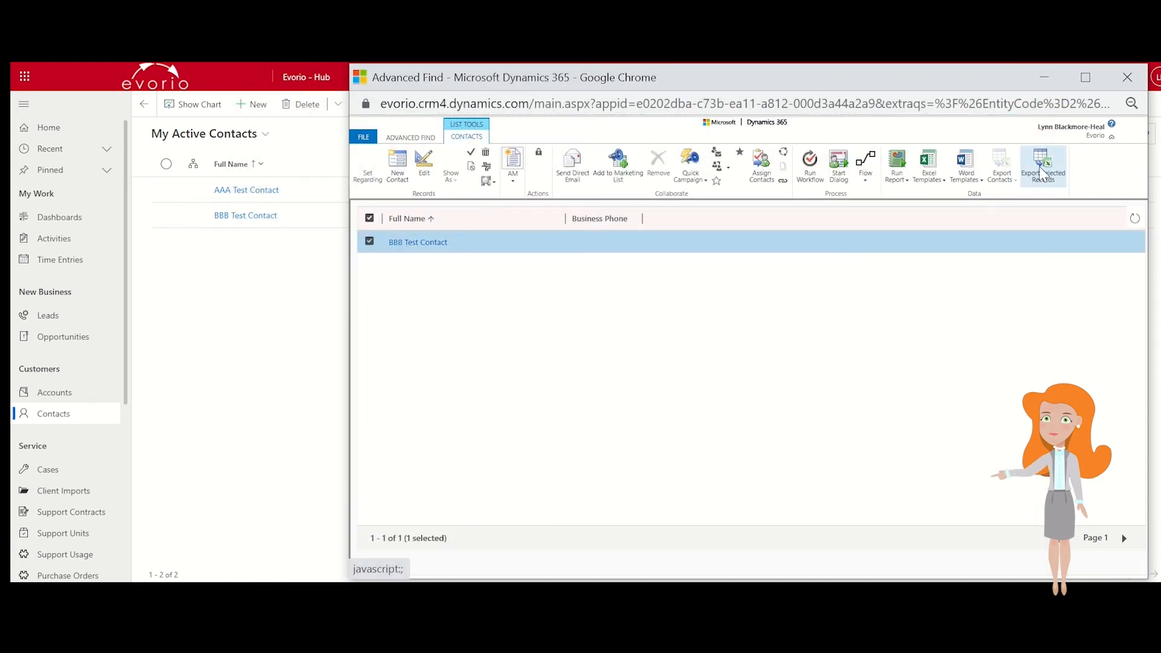
click(1043, 172)
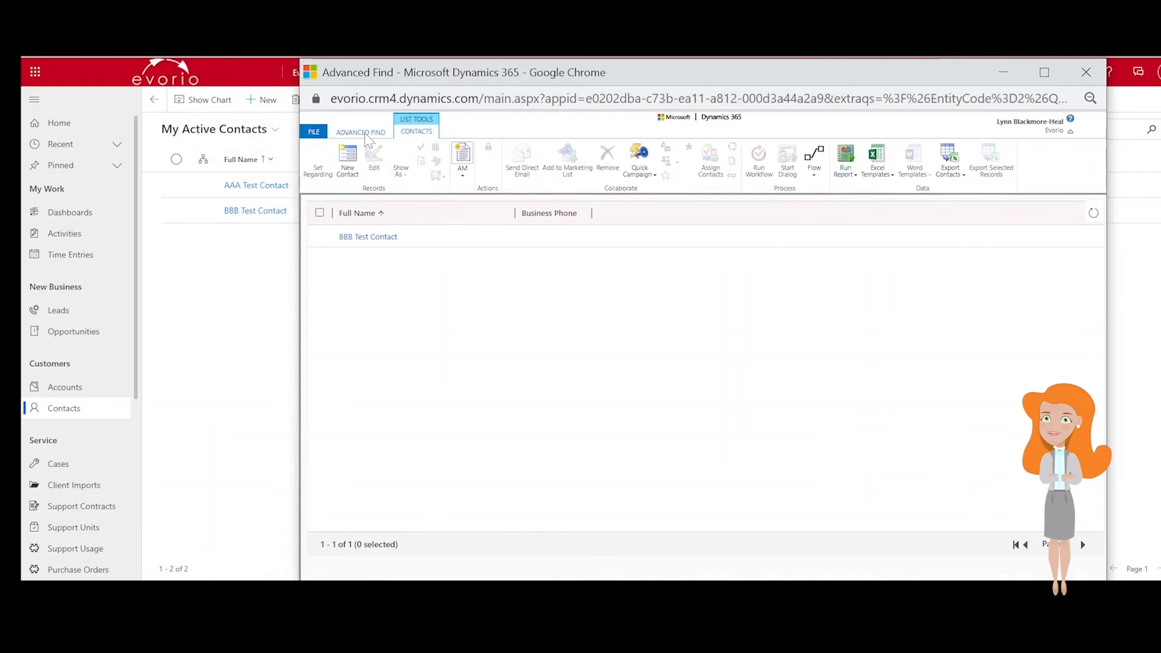
- Add the Last Contacted Date column to the query's displayed columns and show the results
click(367, 136)
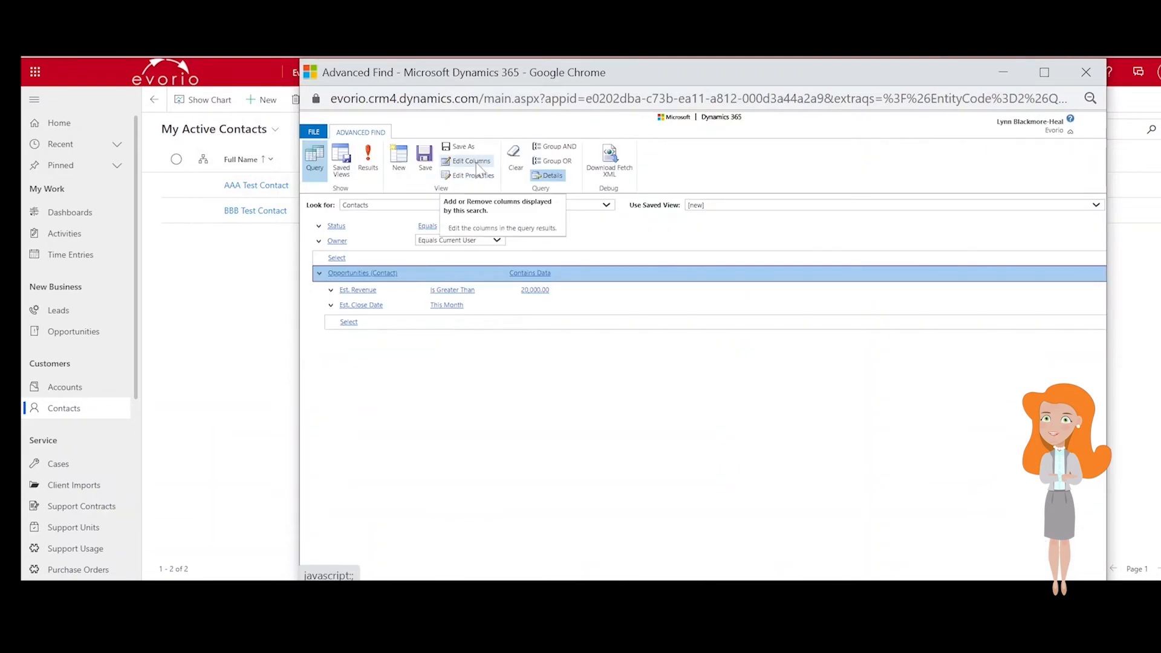
click(476, 162)
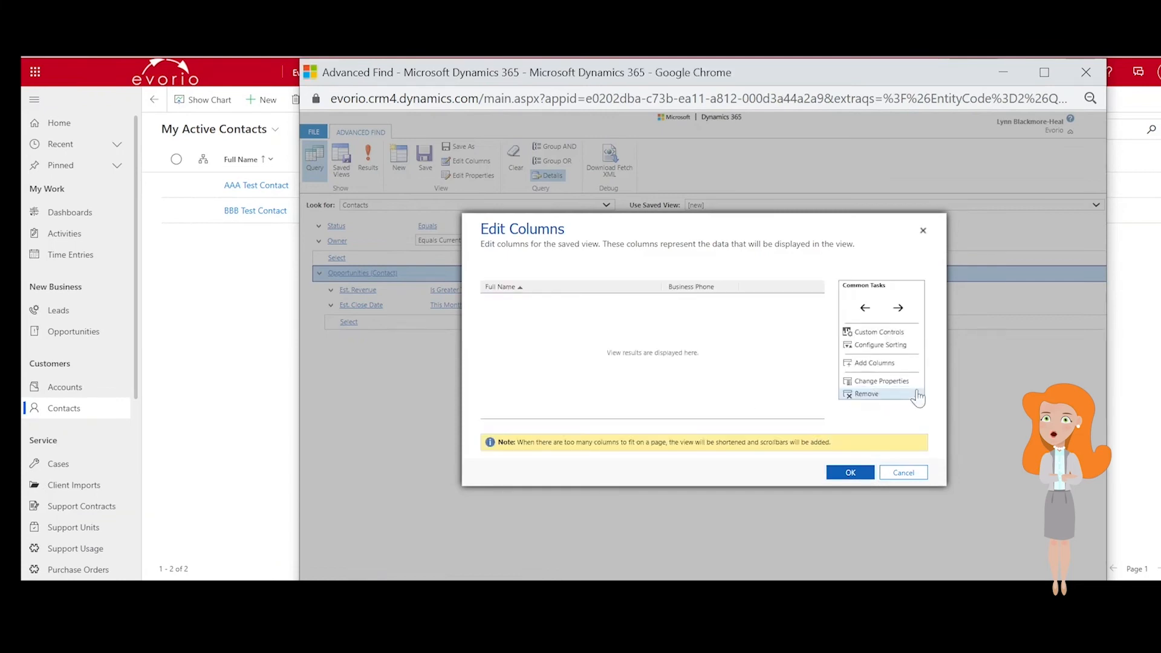
click(897, 364)
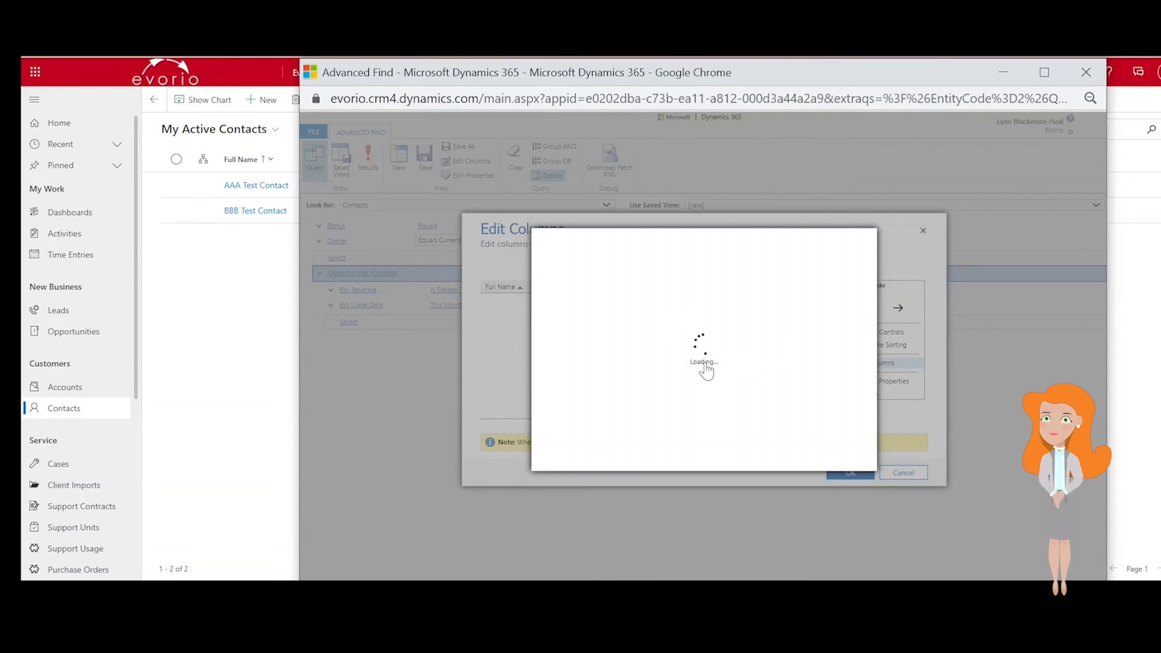
scroll(665, 411, down, 15)
scroll(629, 399, up, 4)
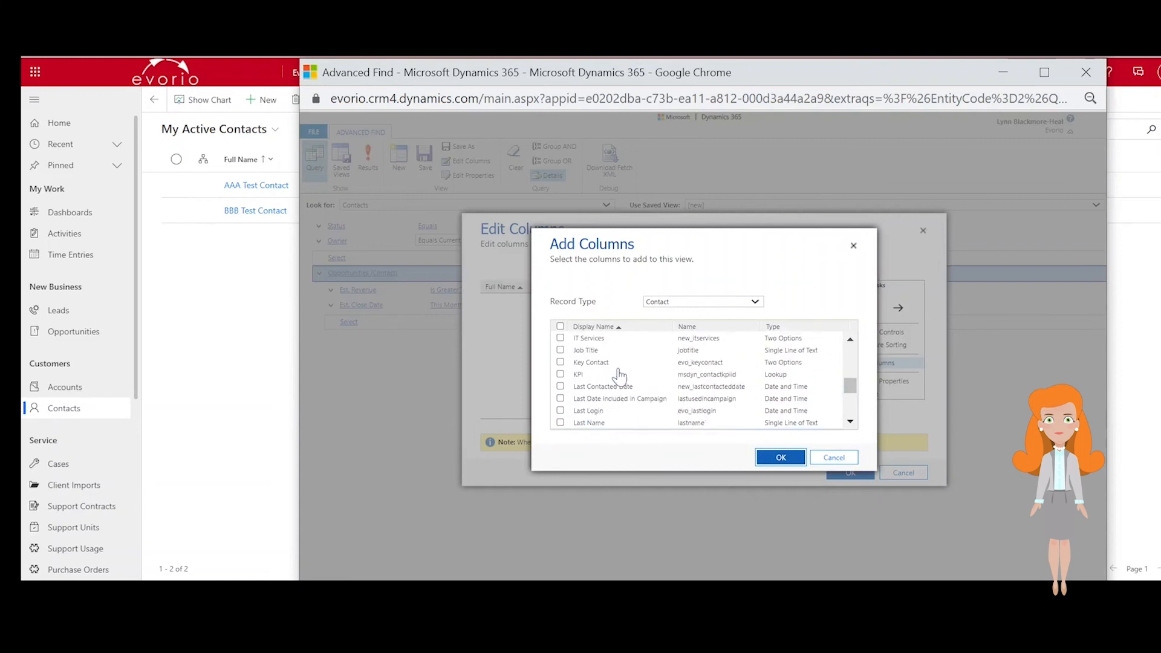
click(626, 388)
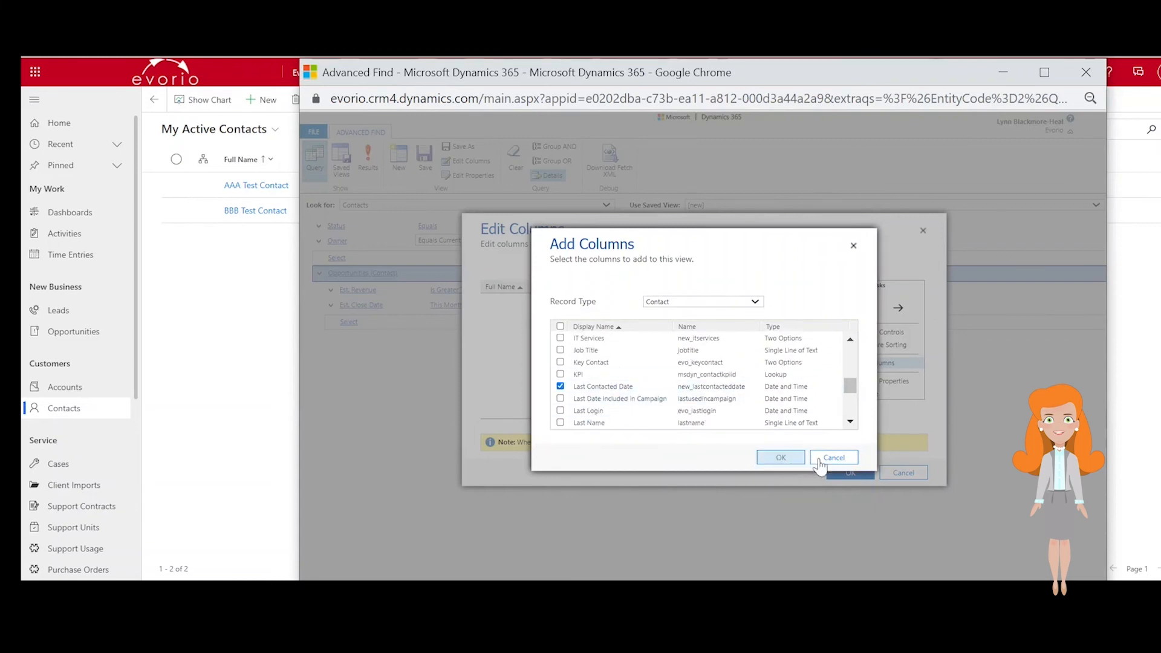
click(833, 458)
click(848, 473)
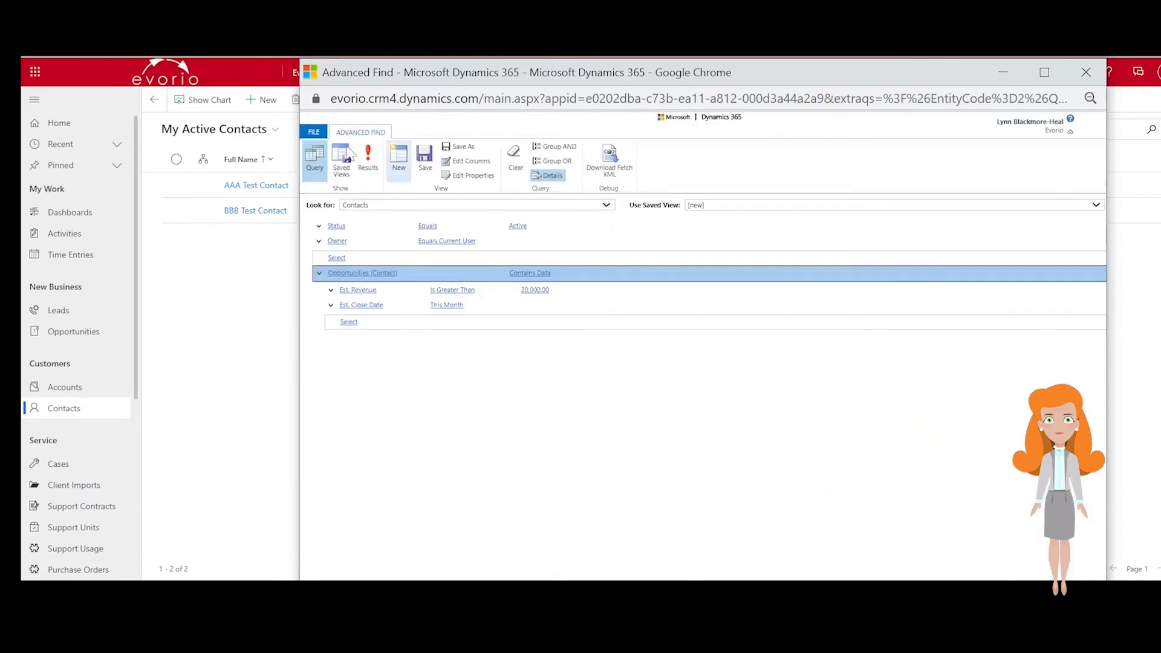
click(374, 177)
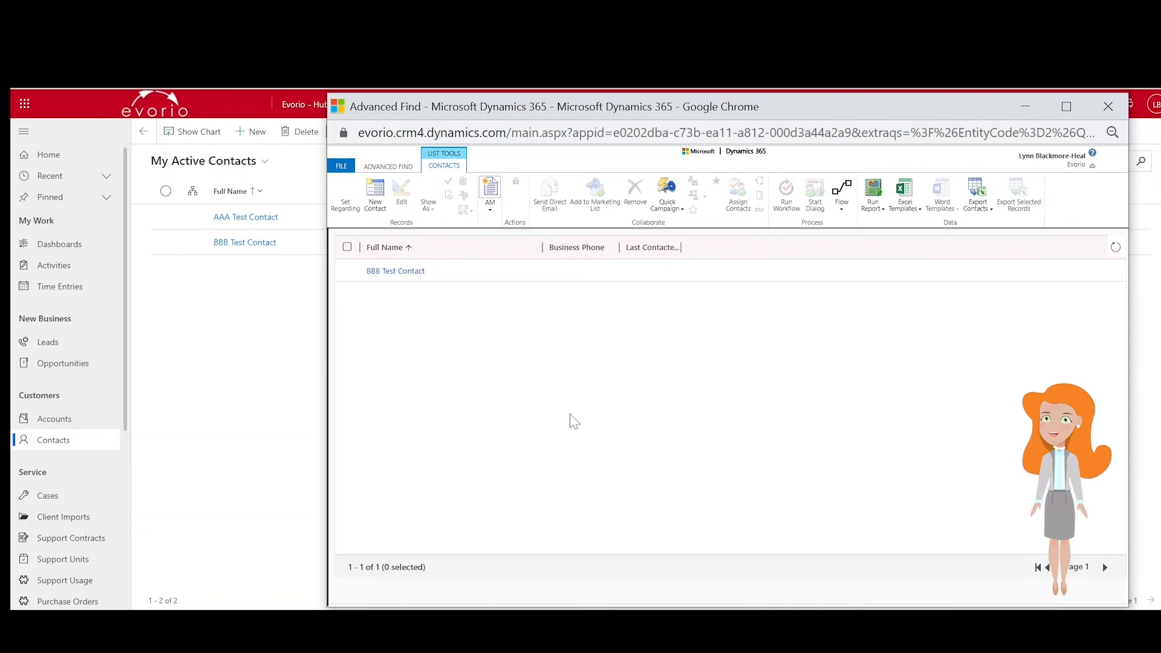
- Save the query as a new view named Test View 3
click(400, 168)
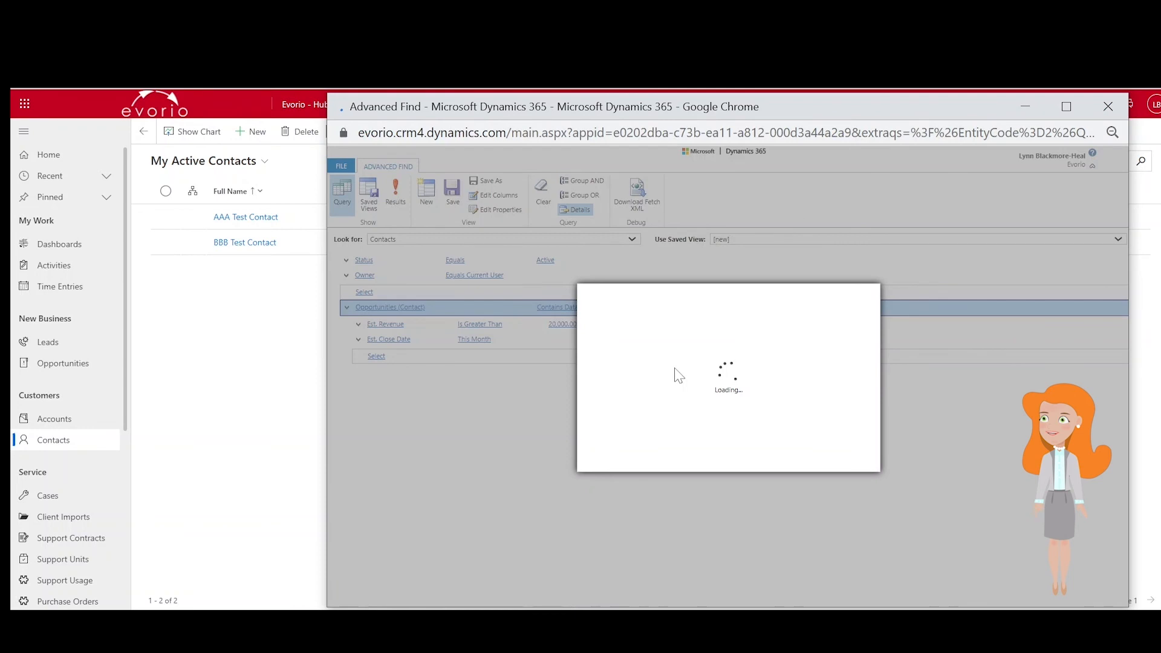
text(Test V)
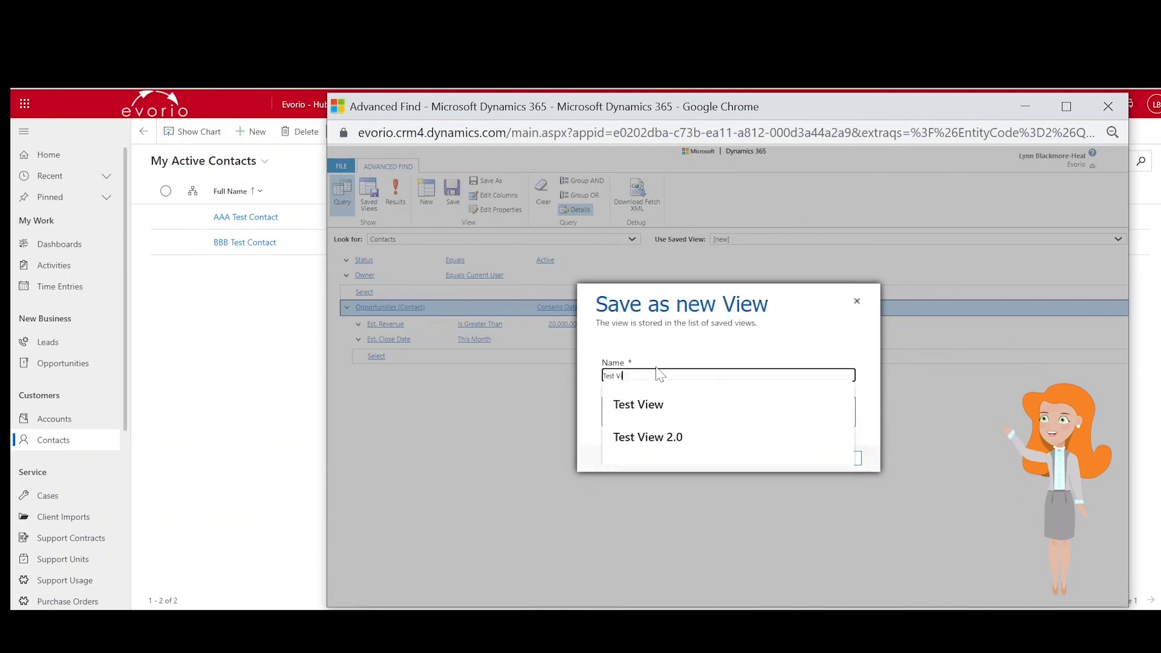
text(iew 3)
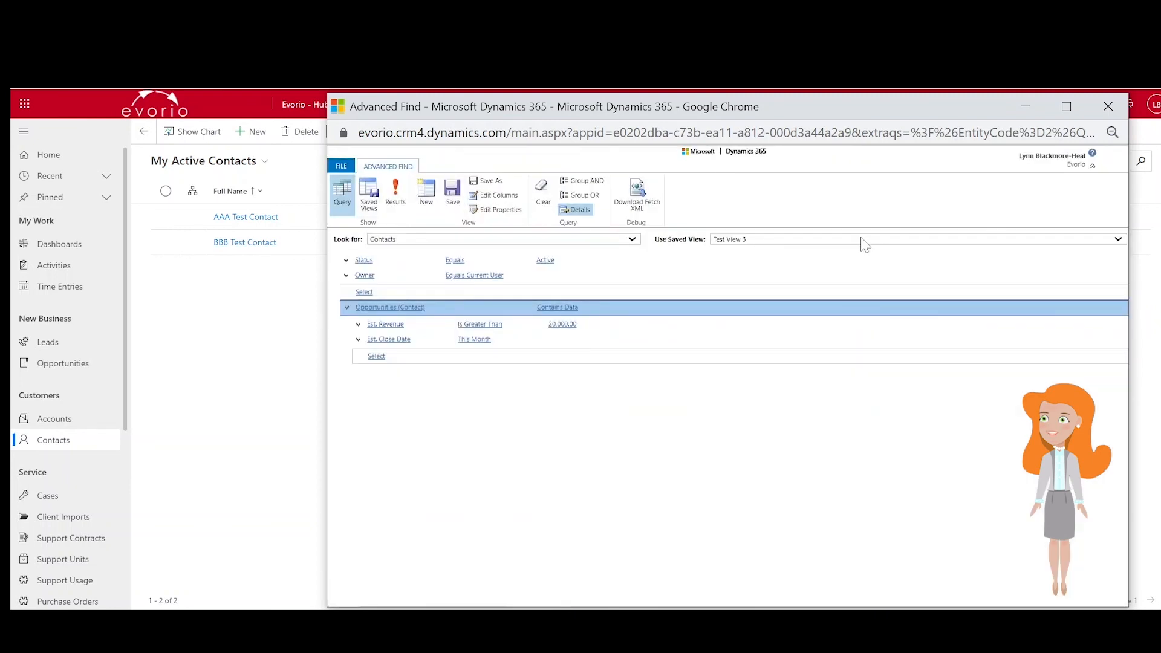
- Open the saved views list and pick Test View 3
click(863, 240)
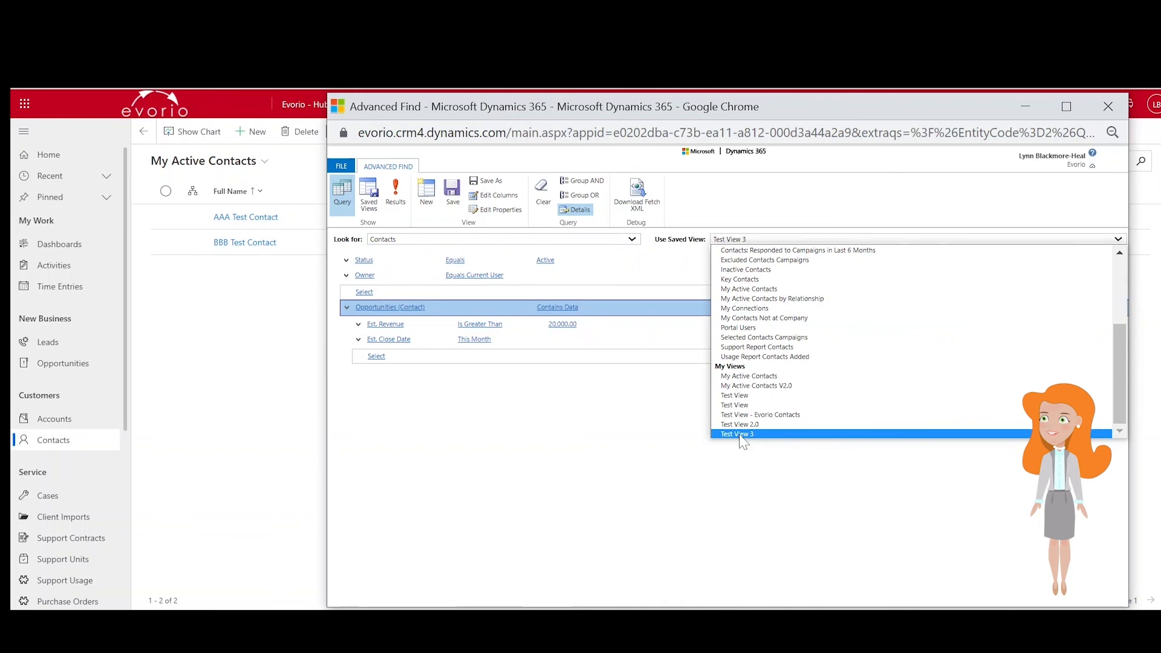
click(739, 435)
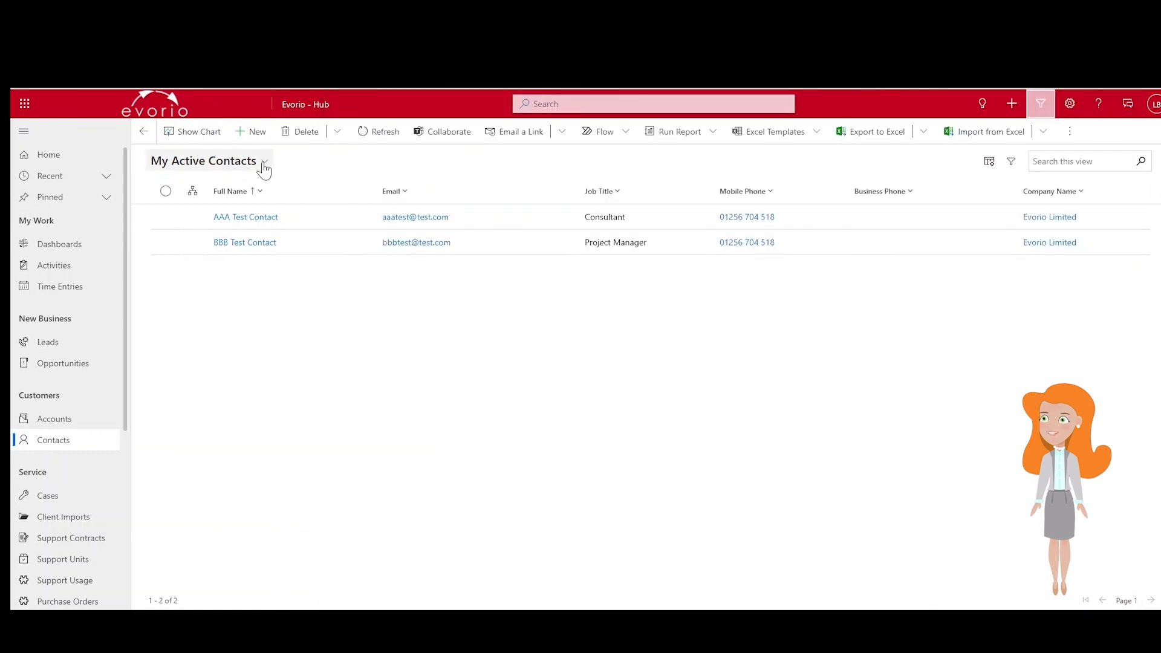
- Switch the Contacts list to the Test View 3 view
click(264, 162)
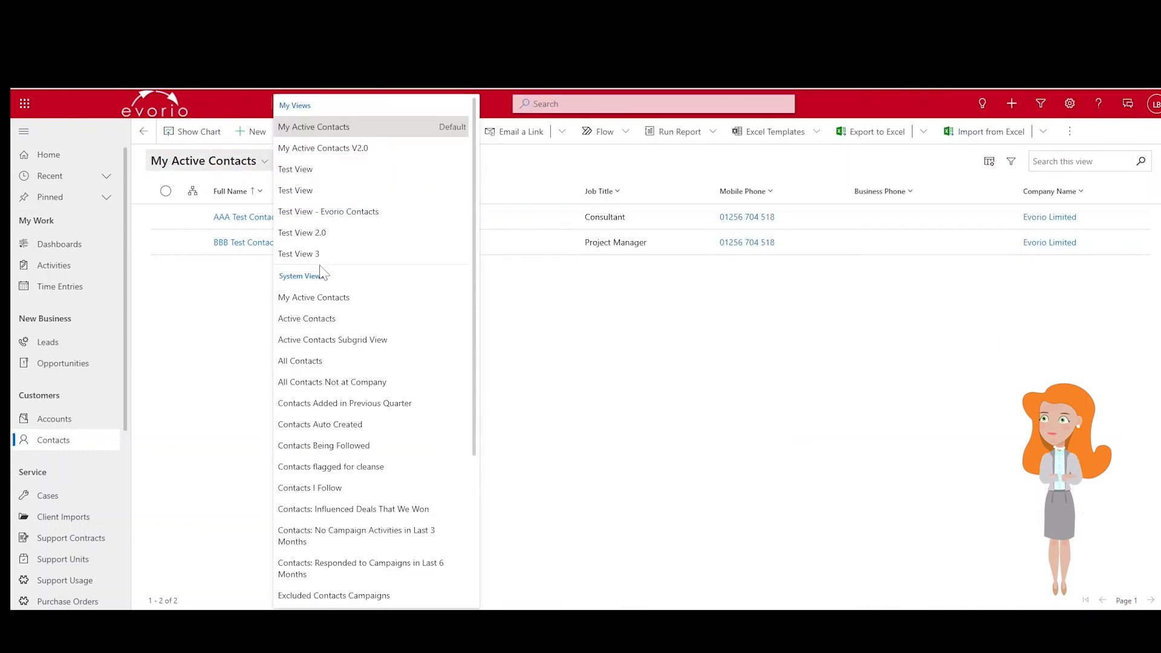
click(320, 261)
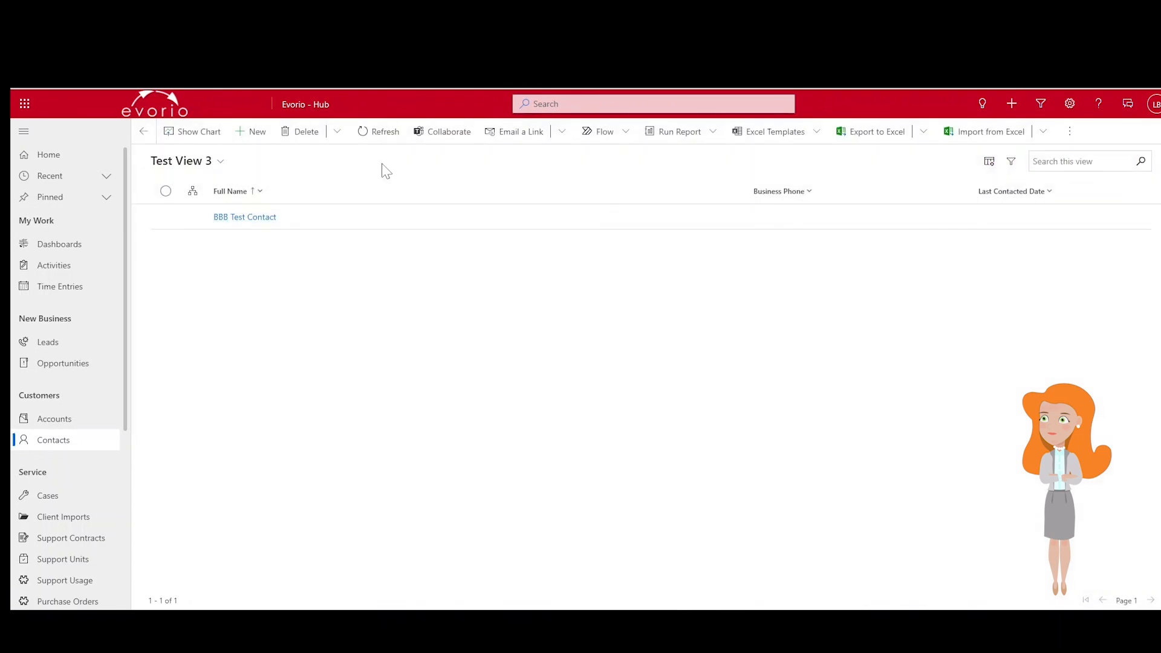